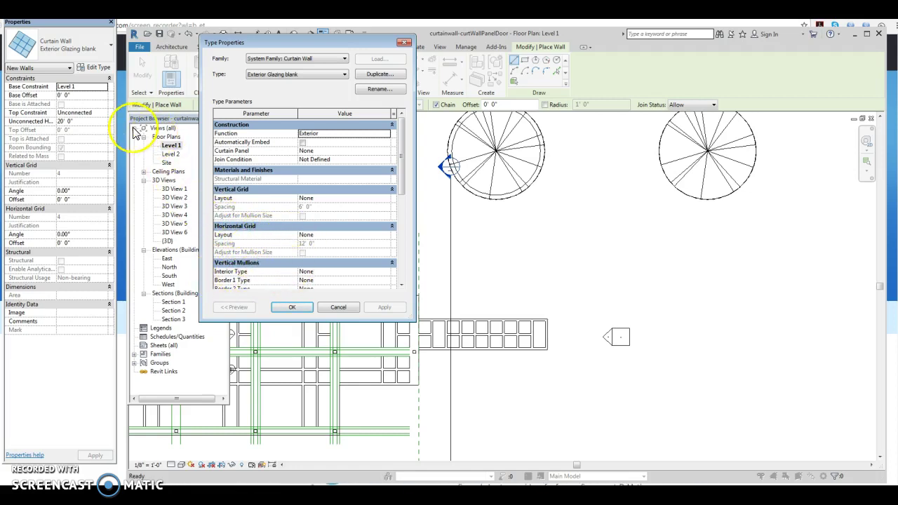
Step: Draw an Exterior Glazing blank curtain wall 20' high and about 20' long along the floor slab's east edge
left_click(406, 43)
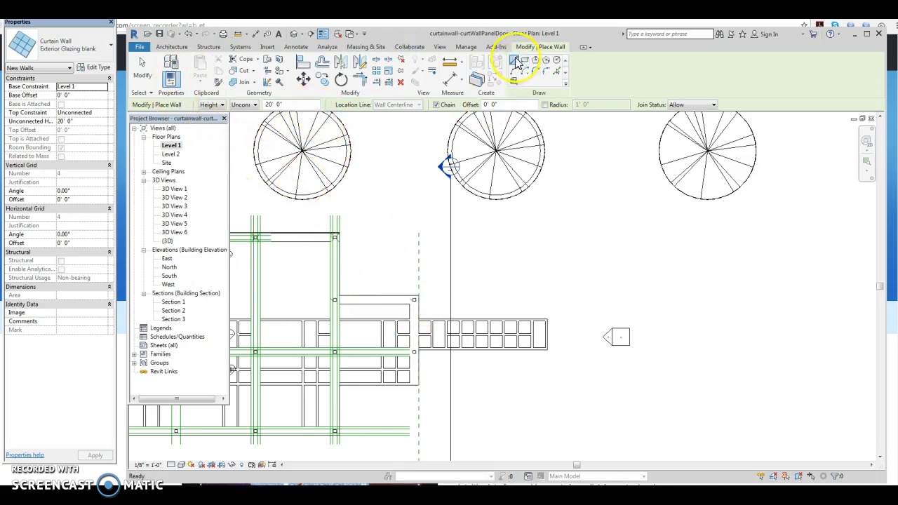
left_click(415, 332)
scroll(411, 254, "up", 3)
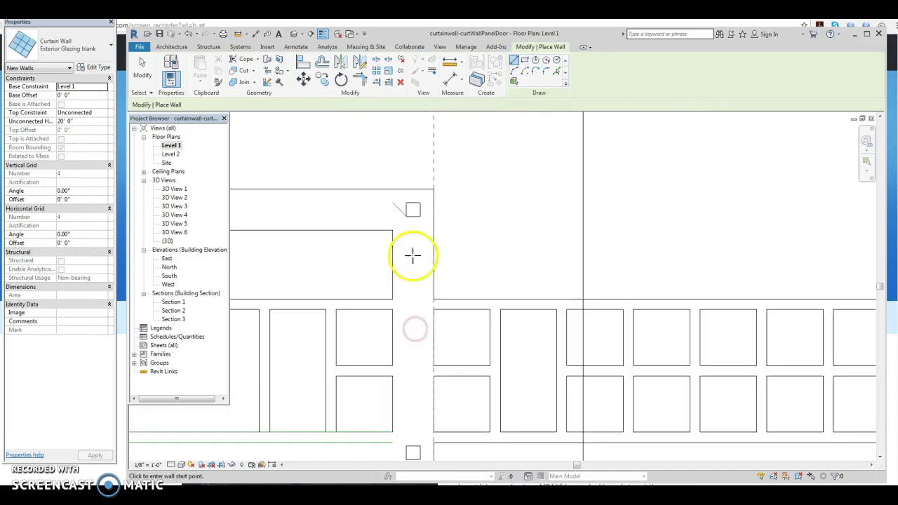
left_click(433, 189)
middle_click_drag(426, 372, 424, 251)
scroll(435, 260, "down", 1)
left_click(422, 385)
key("Escape")
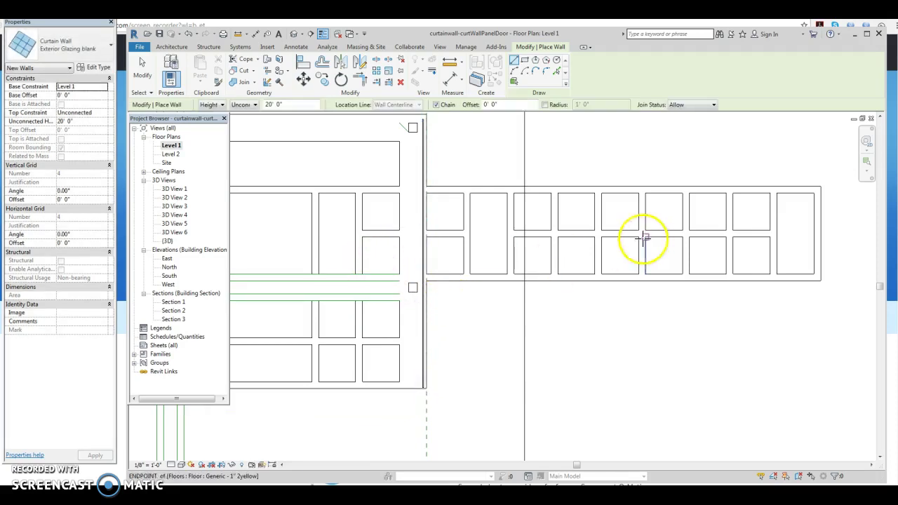
Step: Open the Section 3 view from its section marker in the Level 1 plan
scroll(647, 240, "down", 5)
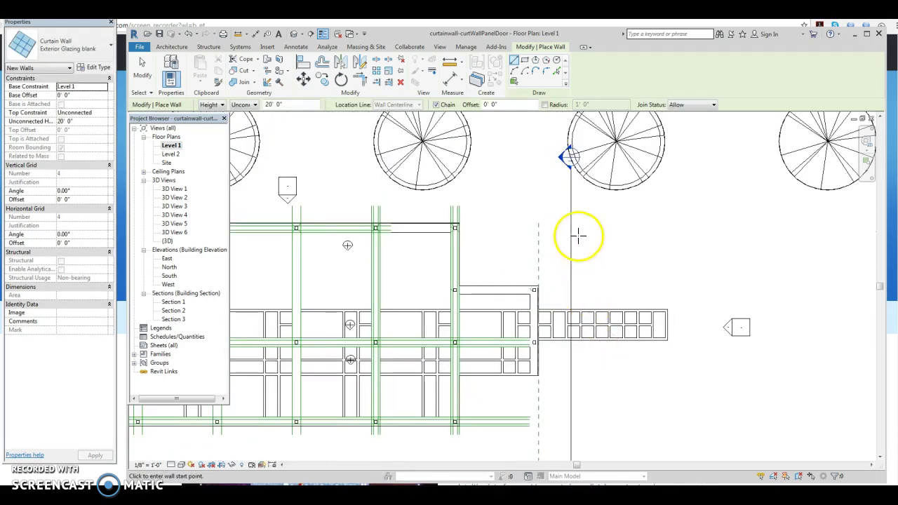
double_click(564, 158)
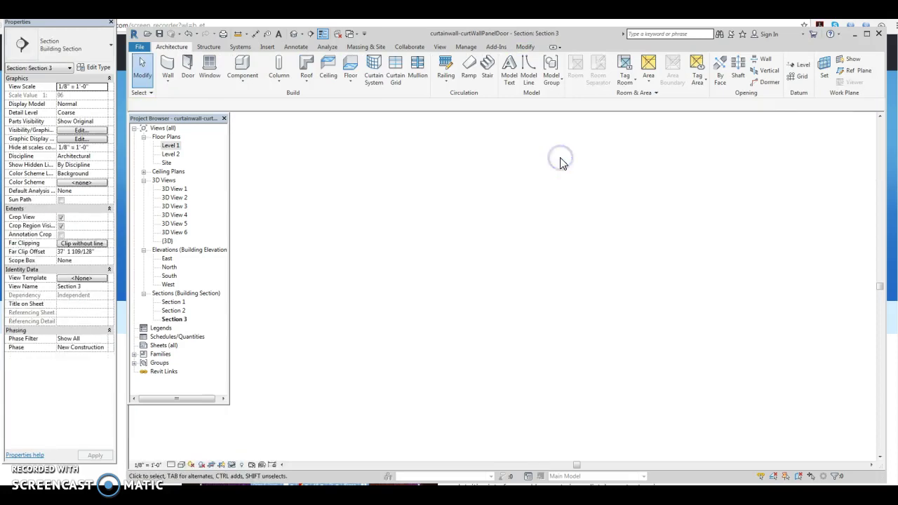
scroll(477, 245, "down", 3)
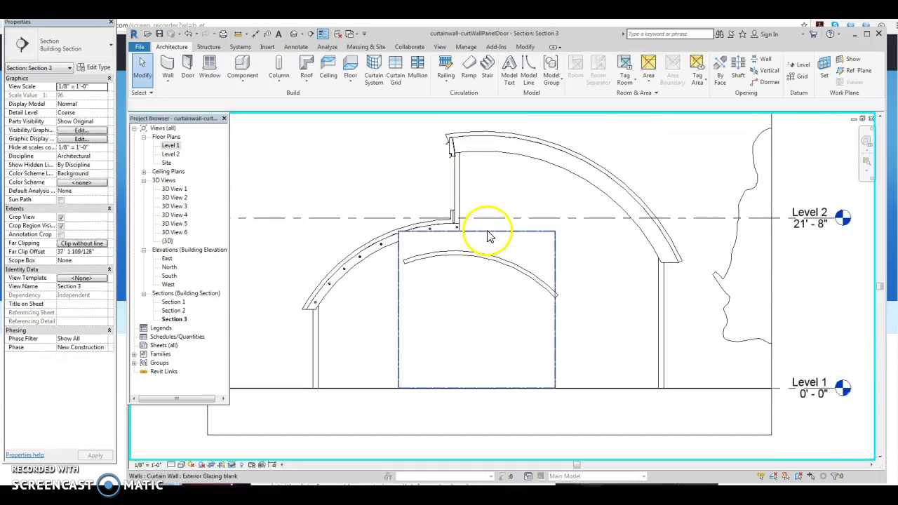
Step: Attach the top of the new curtain wall to the small curved roof crossing it
left_click(489, 237)
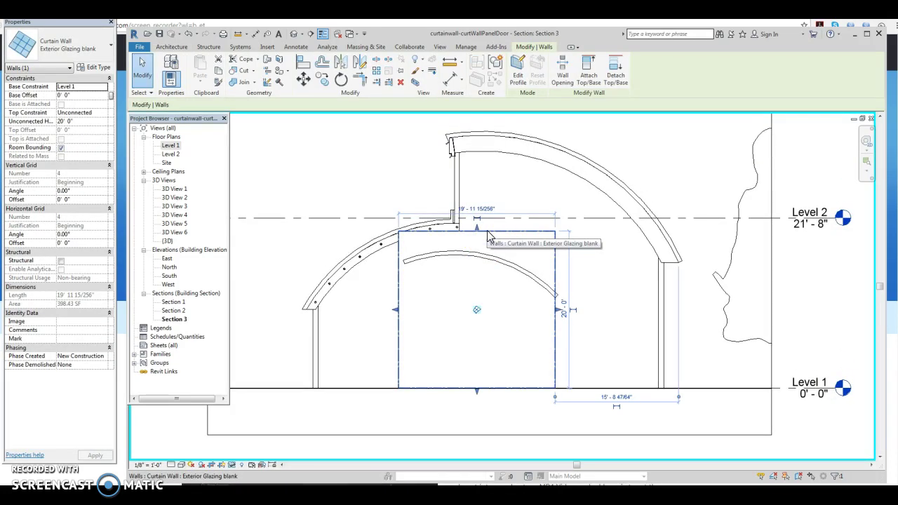
left_click(593, 86)
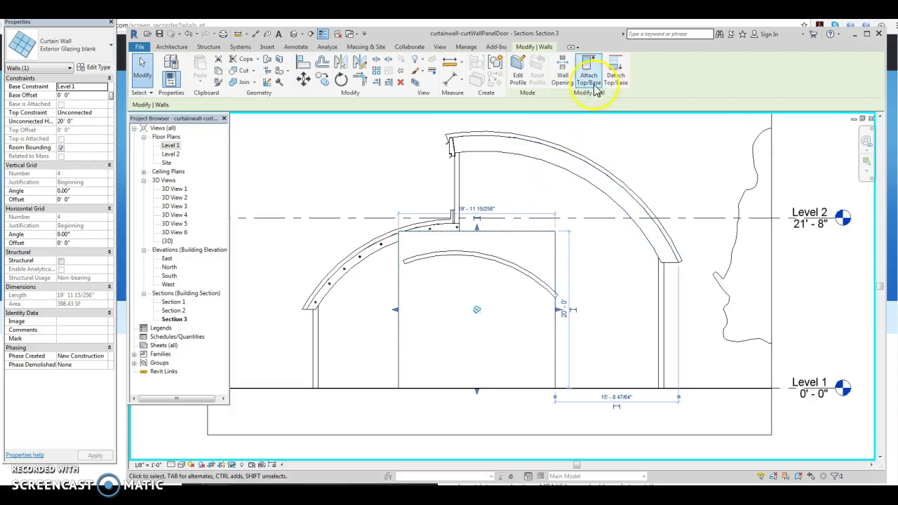
left_click(474, 260)
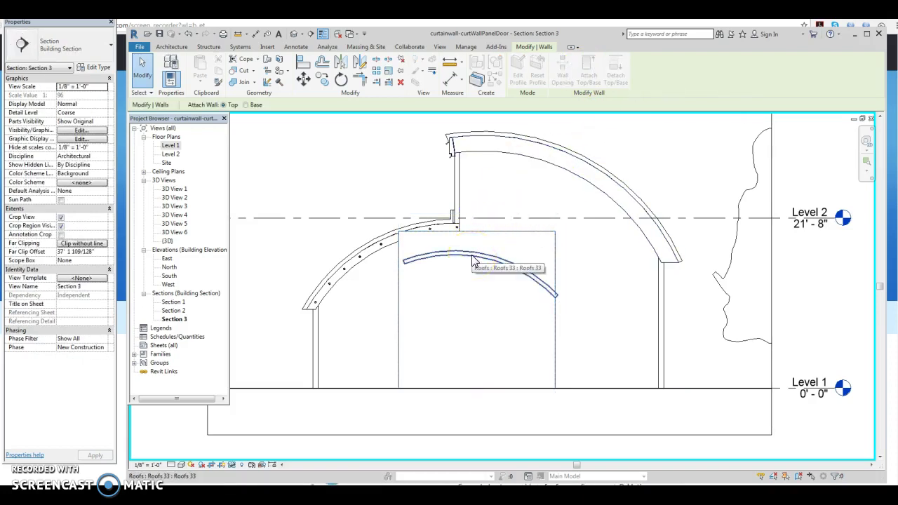
left_click(474, 260)
left_click(577, 283)
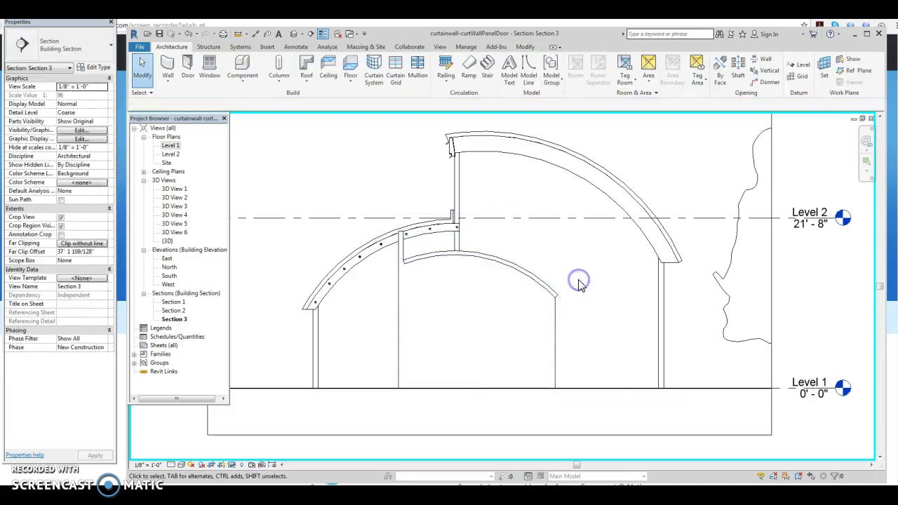
Step: Shorten the curtain wall to 19'-0" by moving its left end in to meet the curved roof's edge
scroll(461, 266, "up", 2)
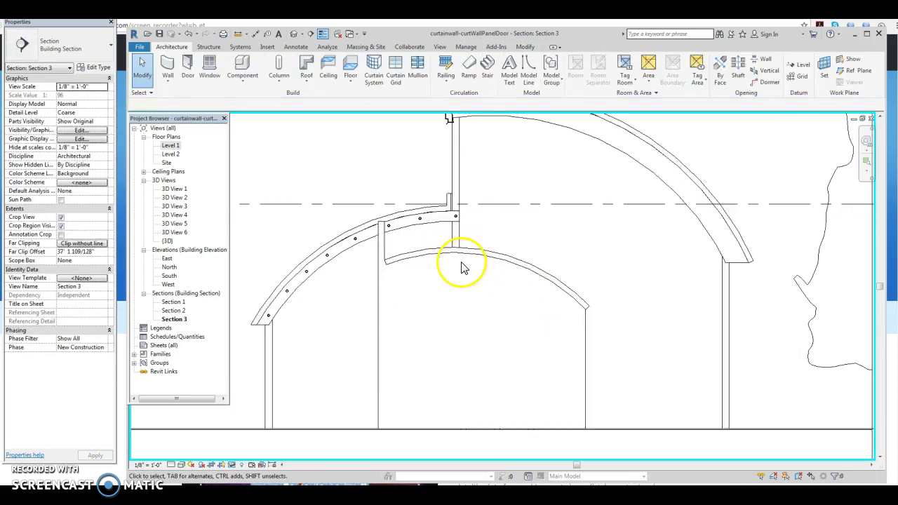
left_click(384, 244)
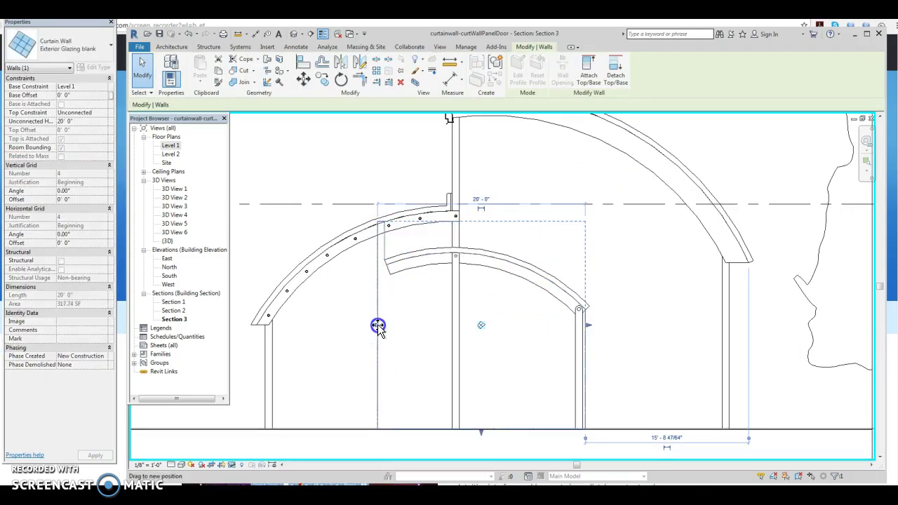
left_click_drag(385, 324, 393, 325)
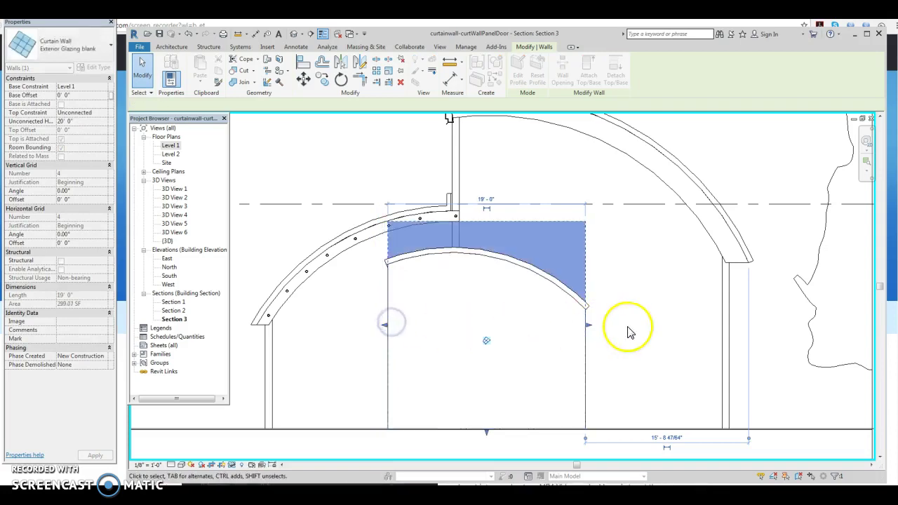
left_click(628, 330)
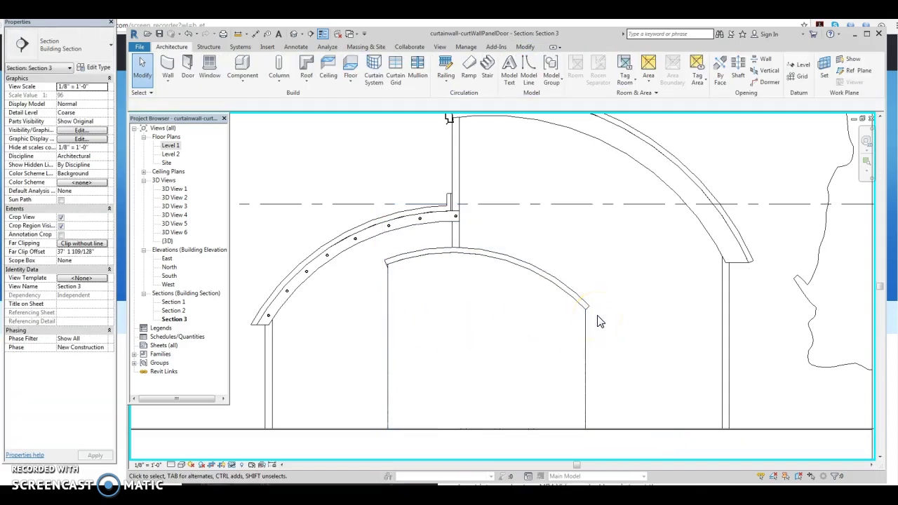
Step: Add a vertical curtain grid line across all segments and set it 6'-0" from the curtain wall's left edge
left_click(398, 66)
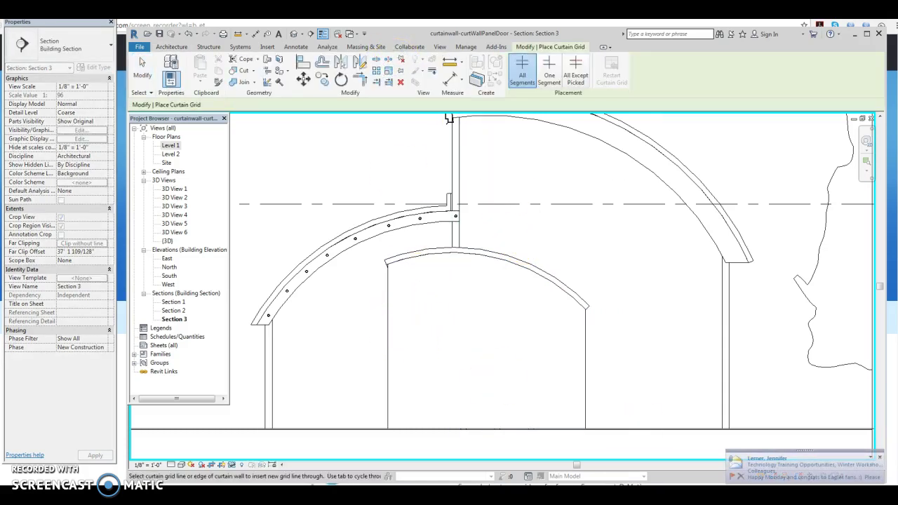
left_click(879, 461)
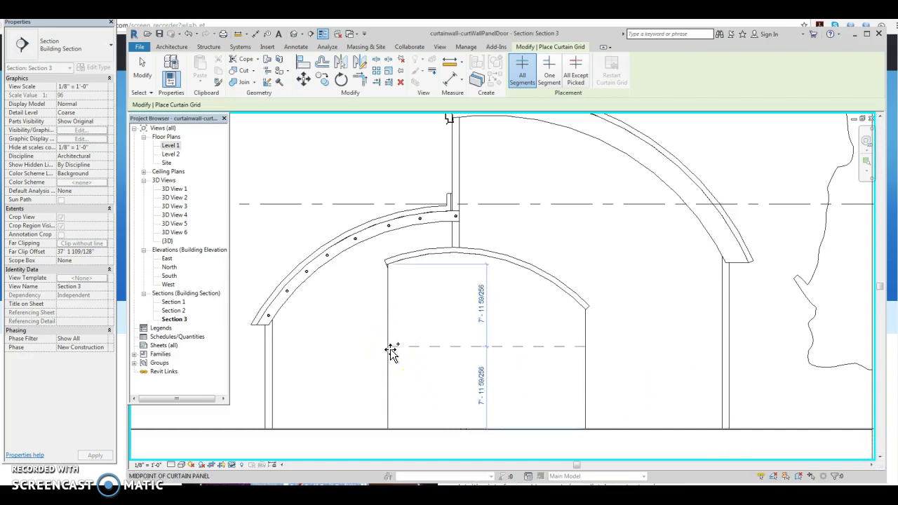
left_click(476, 429)
left_click(475, 428)
key("Escape")
left_click(476, 341)
left_click(432, 337)
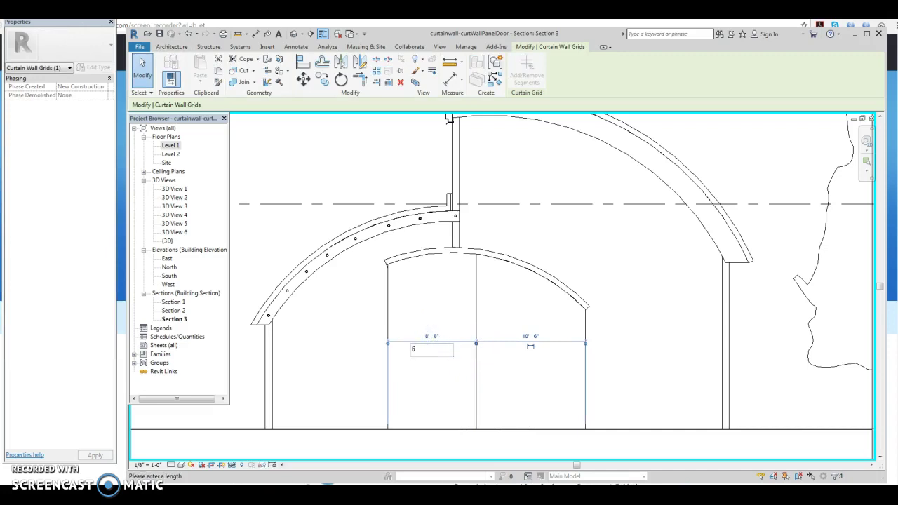
key("Return")
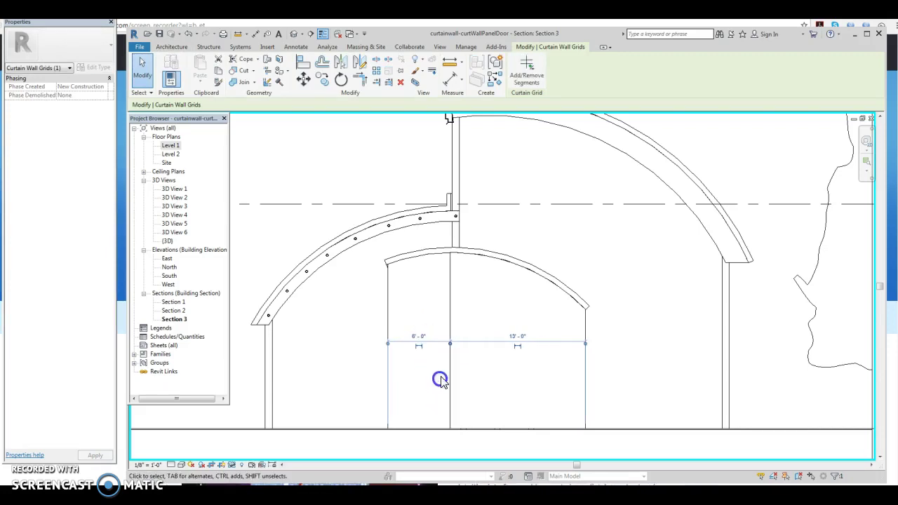
left_click(516, 340)
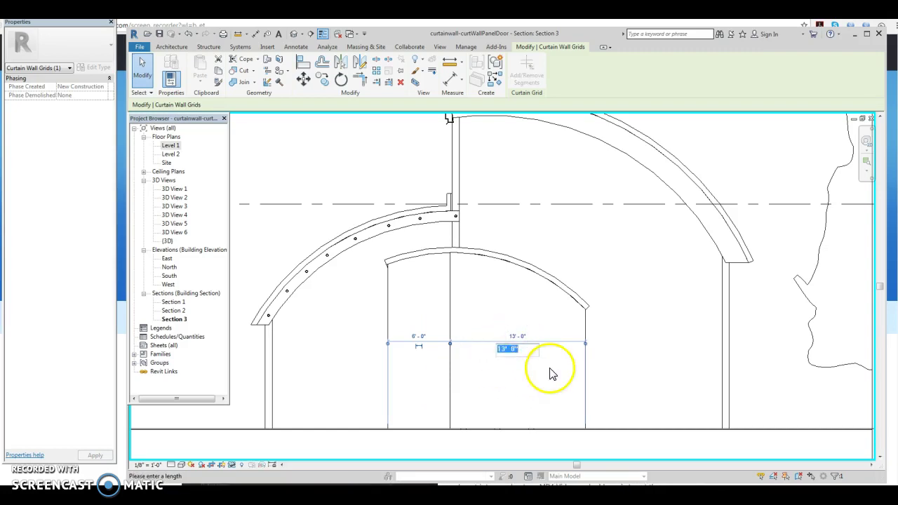
key("Return")
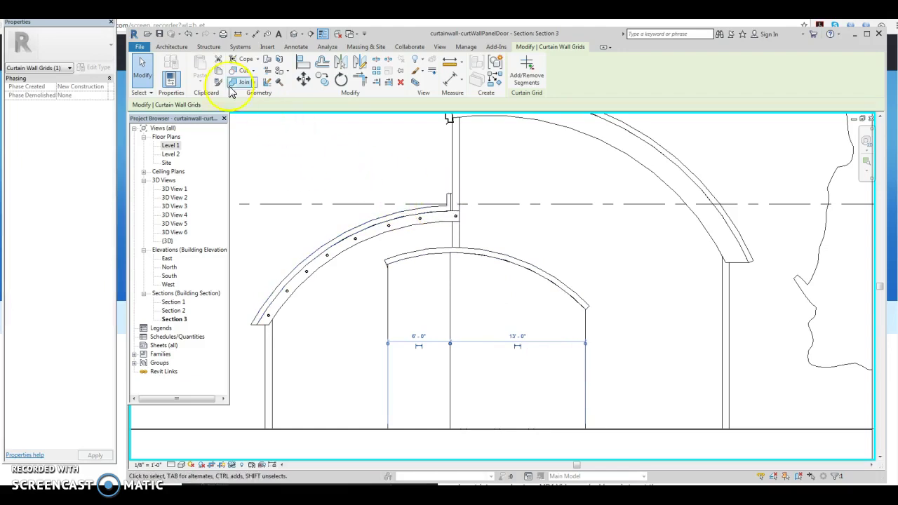
Step: Add a second vertical curtain grid line in the larger bay and set it 6'-2" from the first grid line
left_click(173, 46)
left_click(397, 65)
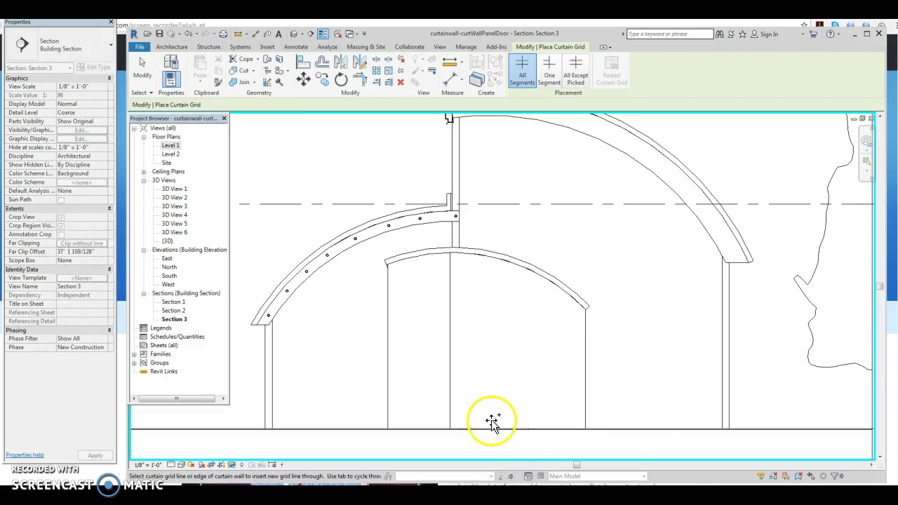
left_click(495, 429)
key("Escape")
key("Escape")
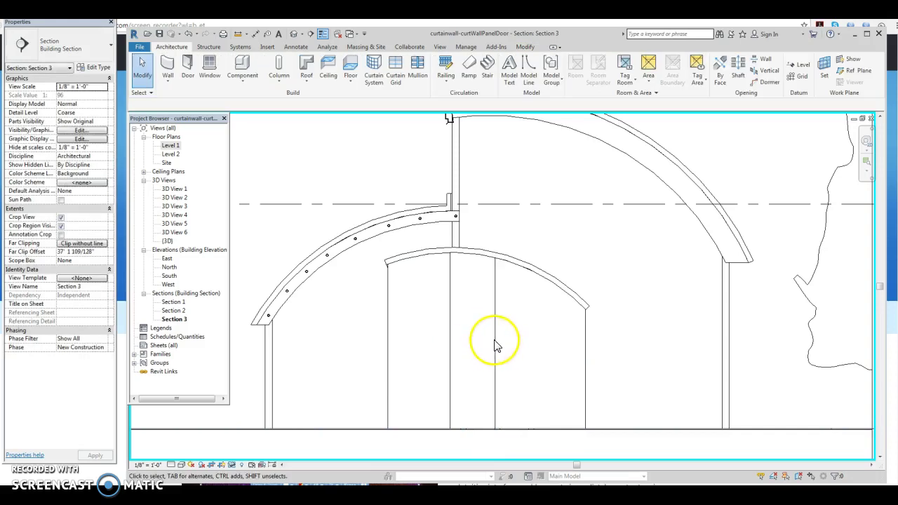
left_click(495, 344)
left_click(474, 338)
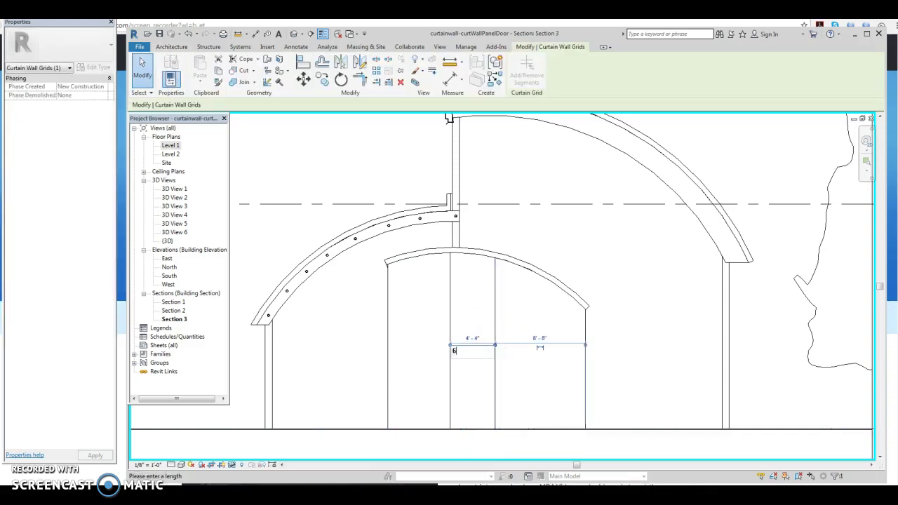
type("6' - 2")
key("Return")
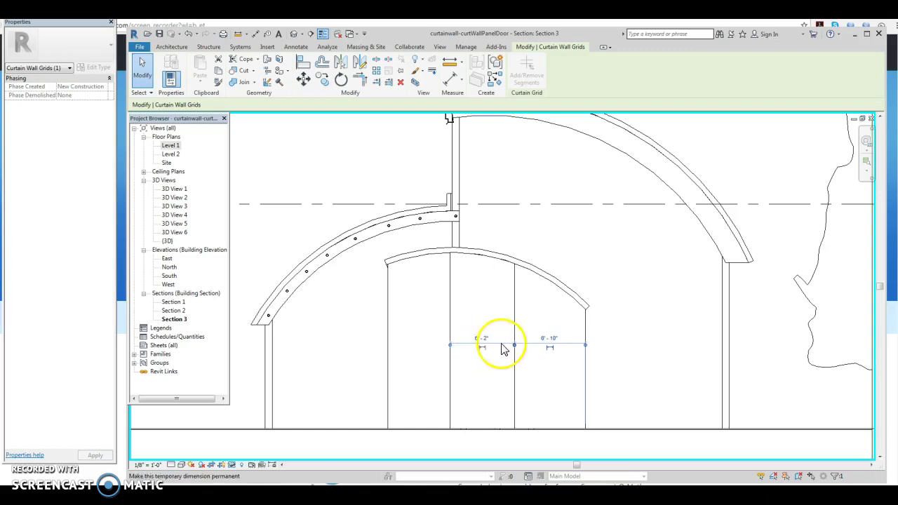
Step: Set the right bay's width to 6'-2" and the left bay's width to 6'-4"
left_click(549, 339)
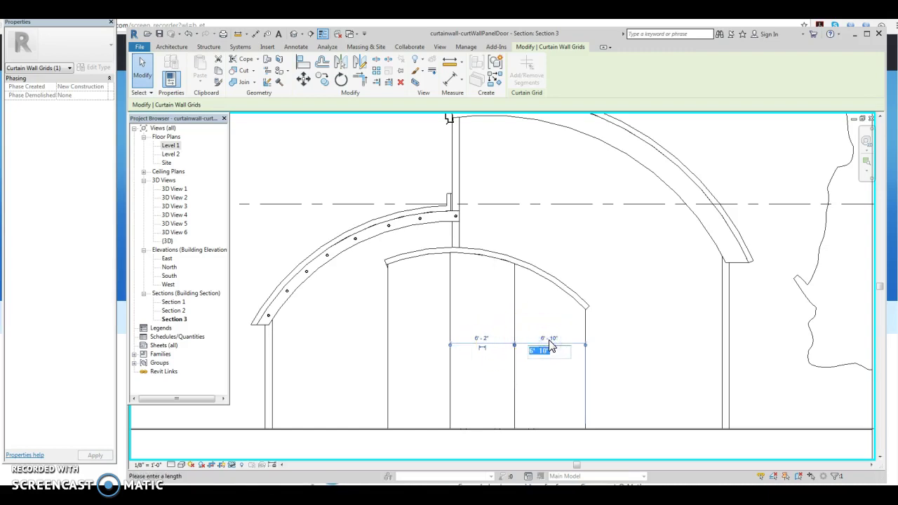
type("6'3")
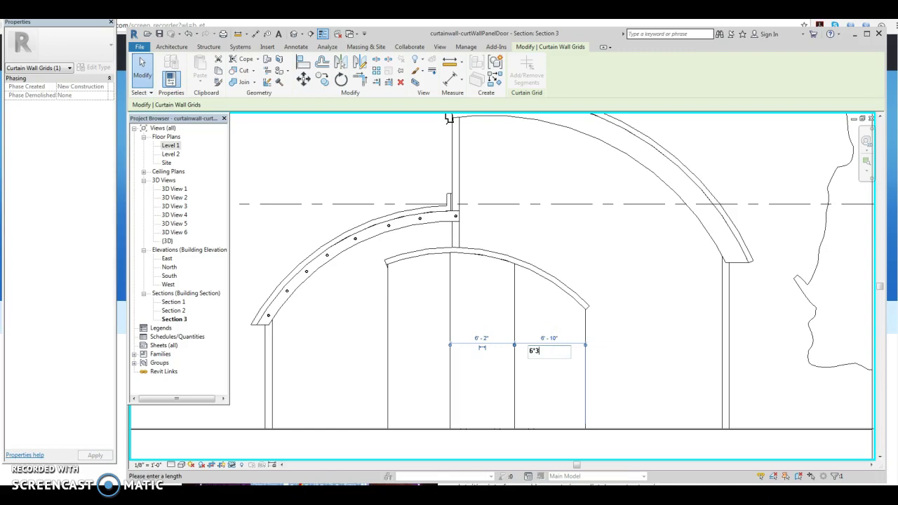
key("Return")
left_click(450, 326)
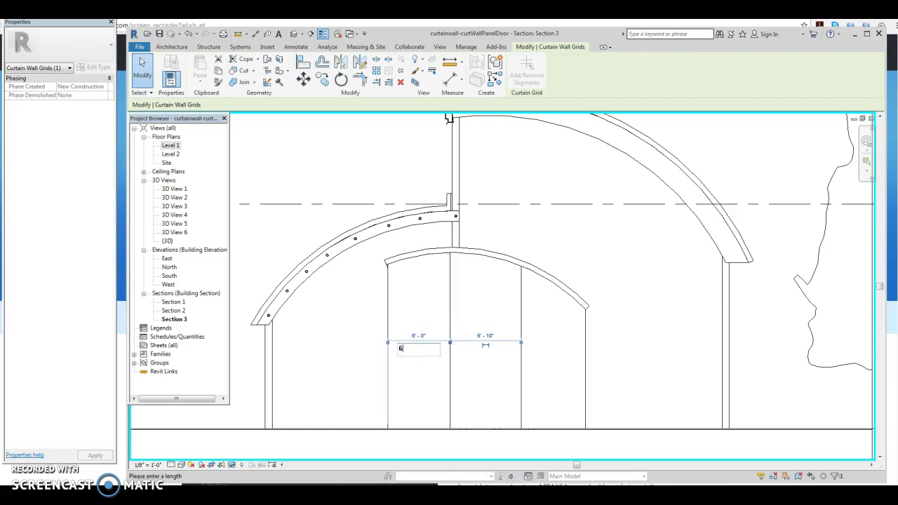
type("4")
key("Return")
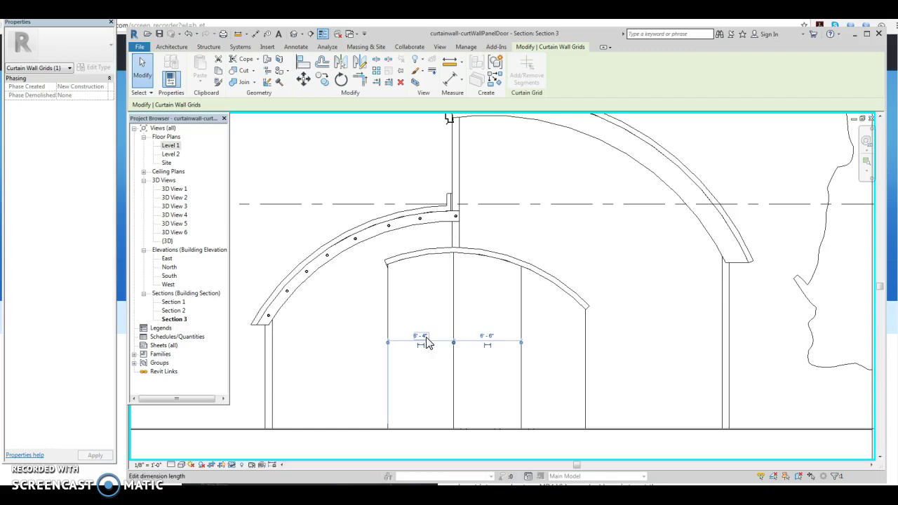
Step: Adjust the second vertical grid line's spacing from the first so that all three bays are equal in width
left_click(521, 366)
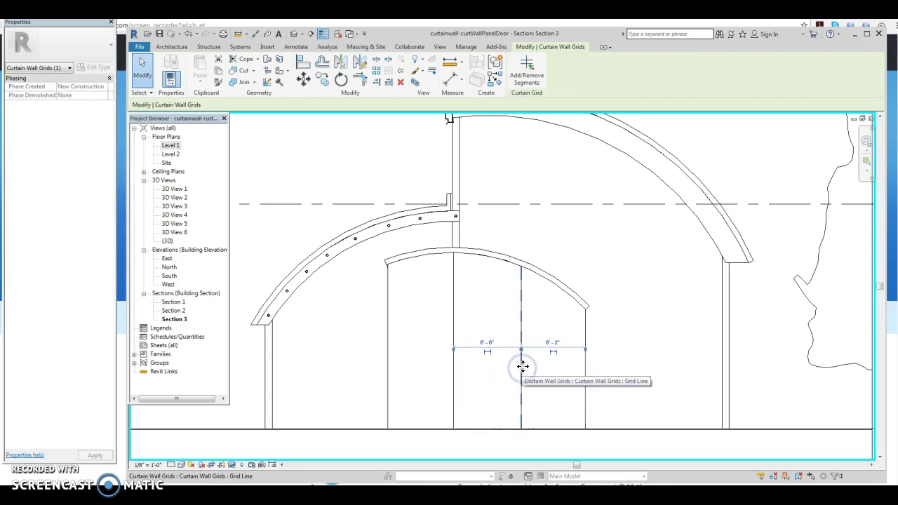
left_click(451, 364)
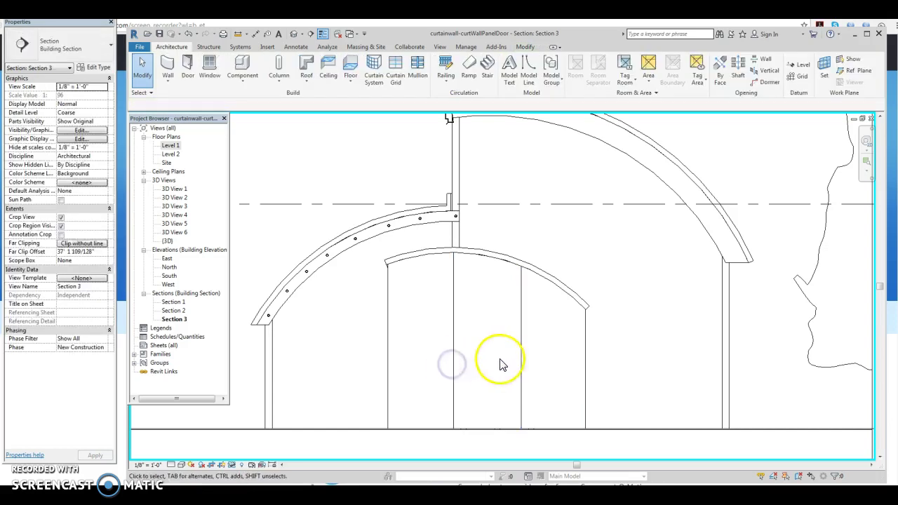
left_click(521, 363)
left_click(486, 343)
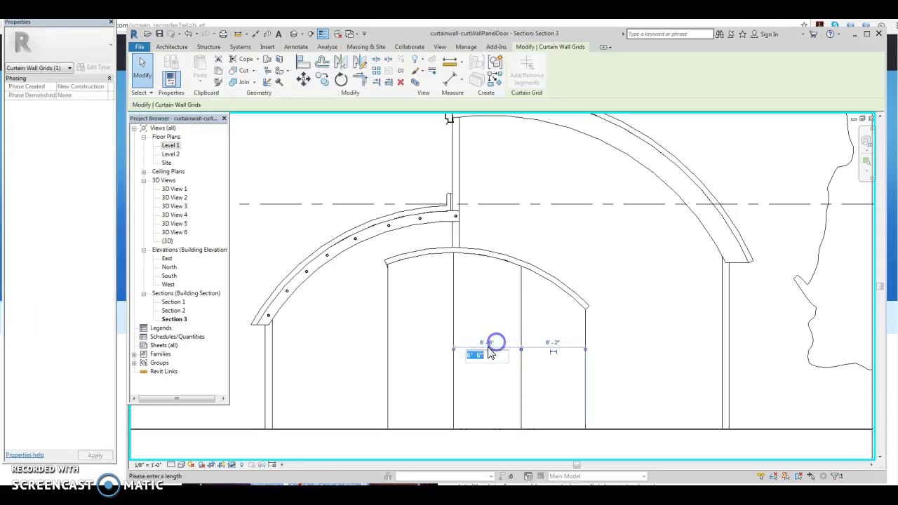
left_click(468, 405)
left_click(470, 402)
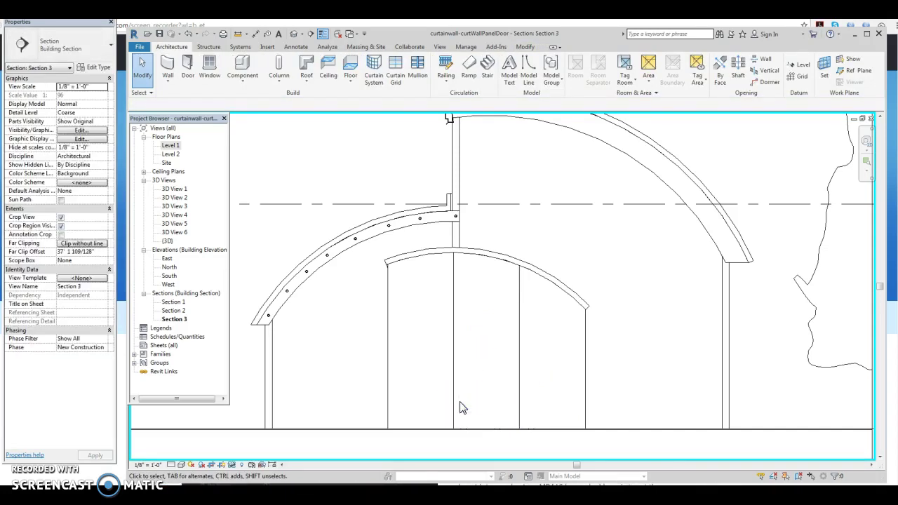
Step: Place a horizontal curtain grid line across all bays 7'-0" above Level 1 and select it
left_click(398, 71)
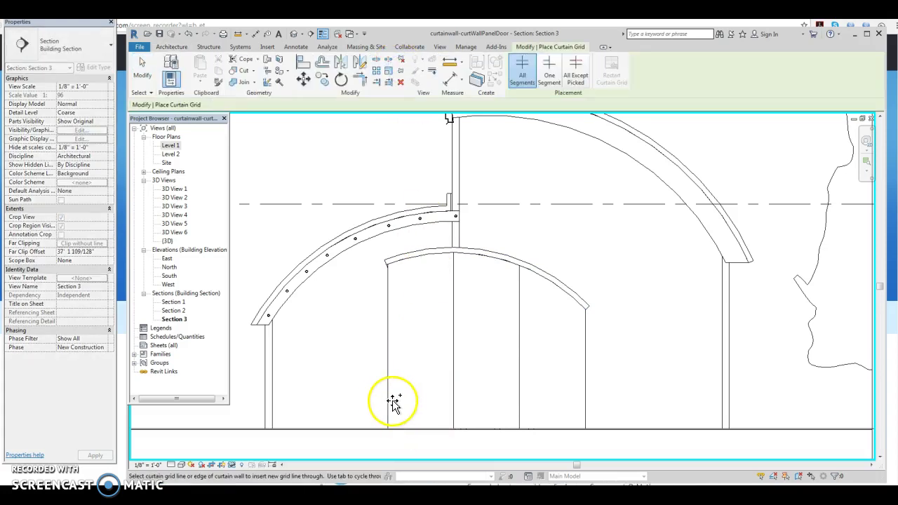
left_click(387, 356)
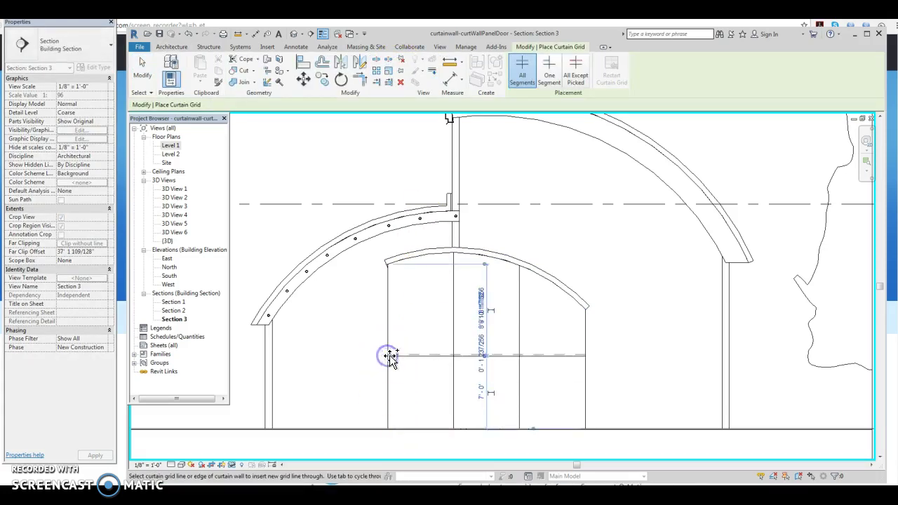
key("Escape")
key("Escape")
left_click(460, 367)
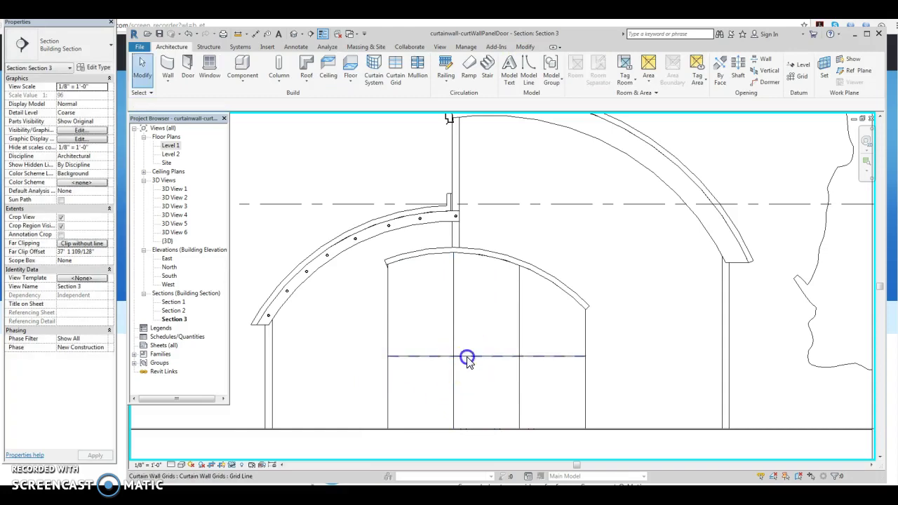
Step: Set the horizontal curtain grid line's height above Level 1 to 8'
left_click(482, 400)
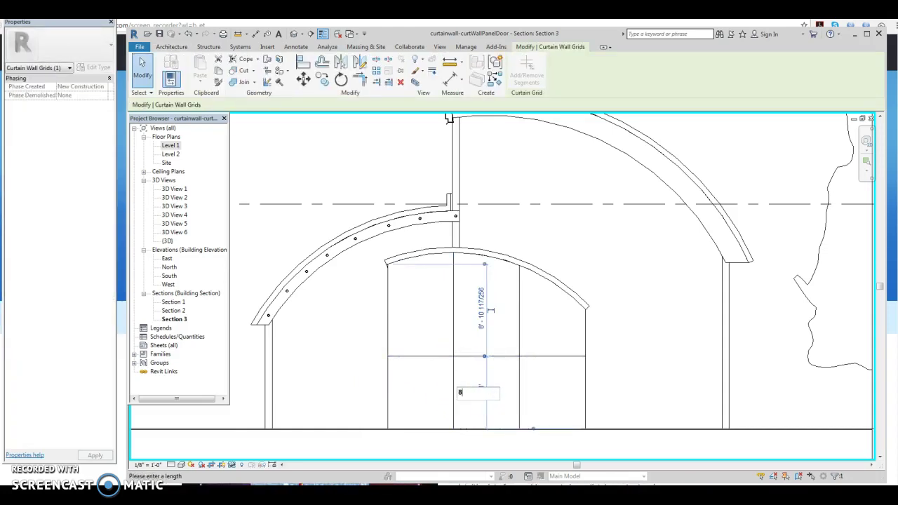
type("8")
key("Return")
key("Escape")
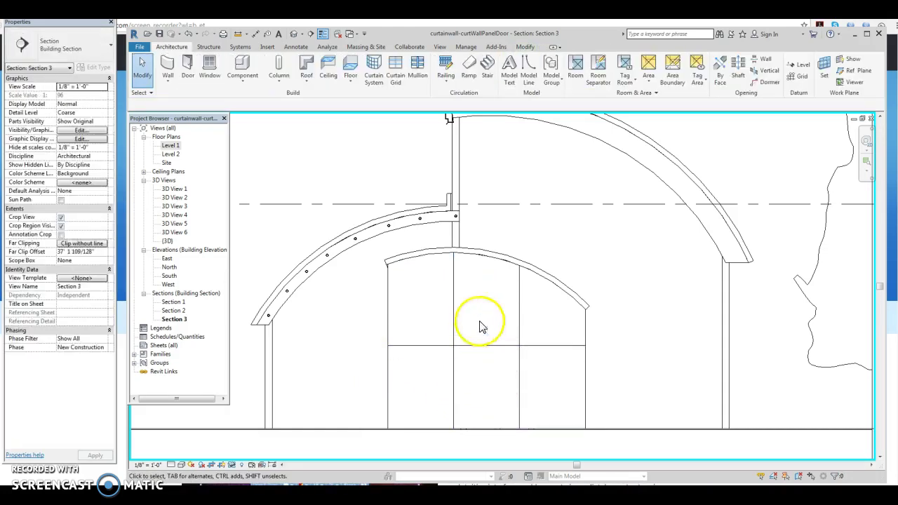
Step: Place a second horizontal curtain grid line across all bays, 2'-0" above the first one
left_click(397, 67)
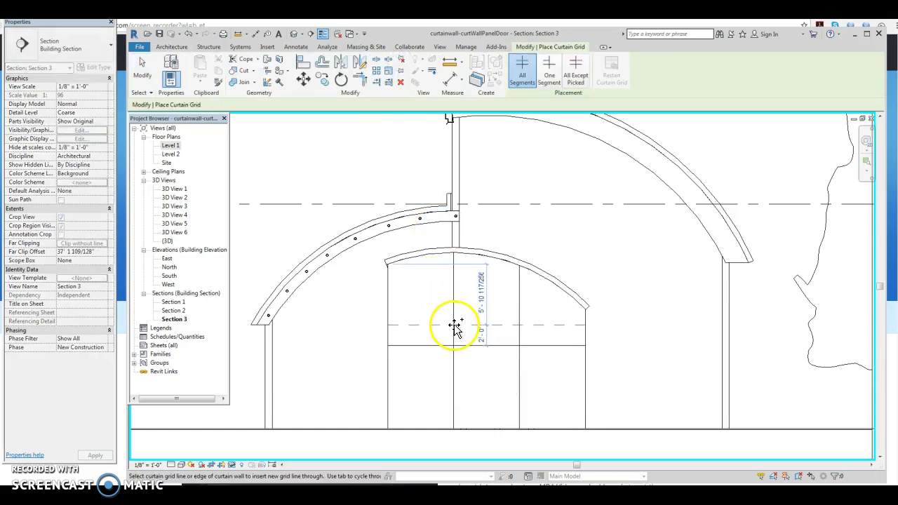
left_click(454, 325)
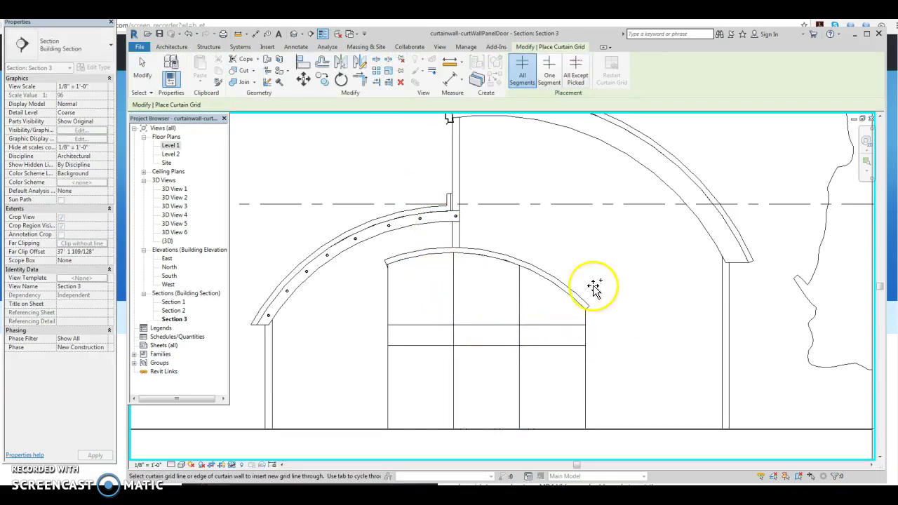
key("Escape")
key("Escape")
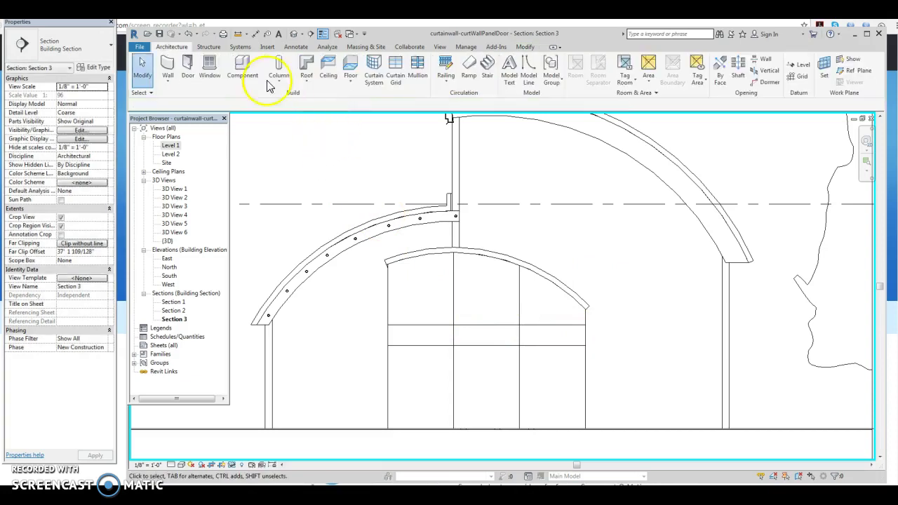
Step: Place 2.5" x 5" rectangular mullions along the bottom edge of the curtain wall
left_click(418, 70)
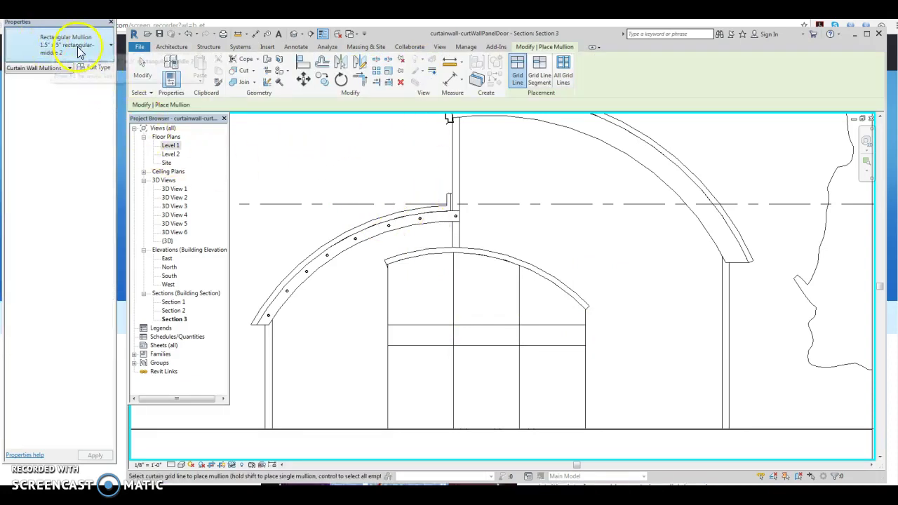
left_click(110, 49)
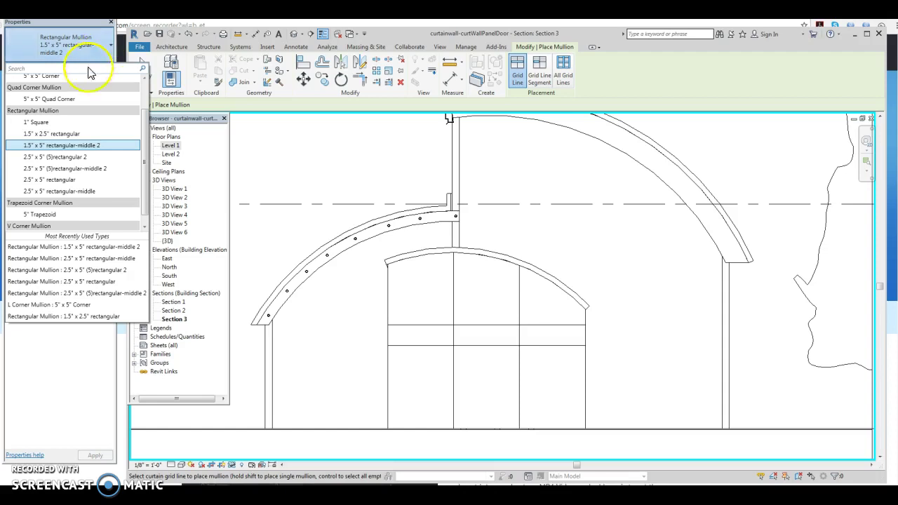
left_click(62, 181)
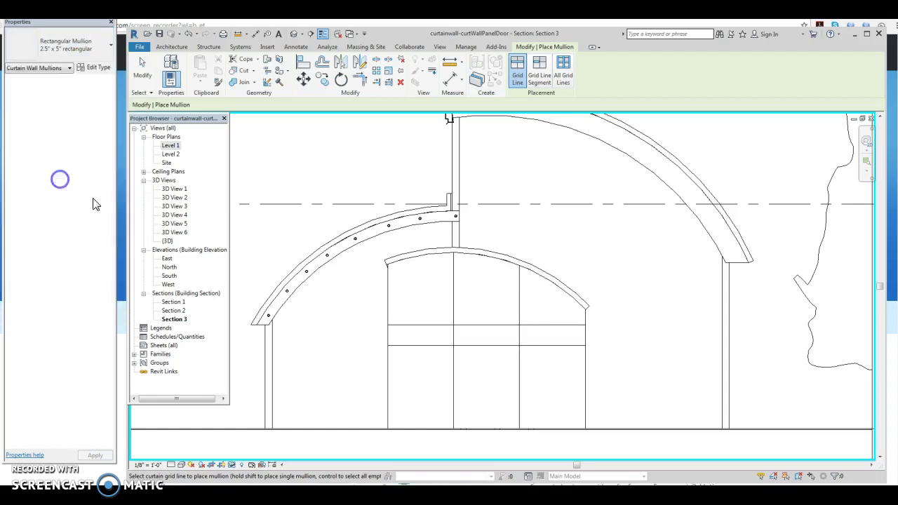
left_click(458, 427)
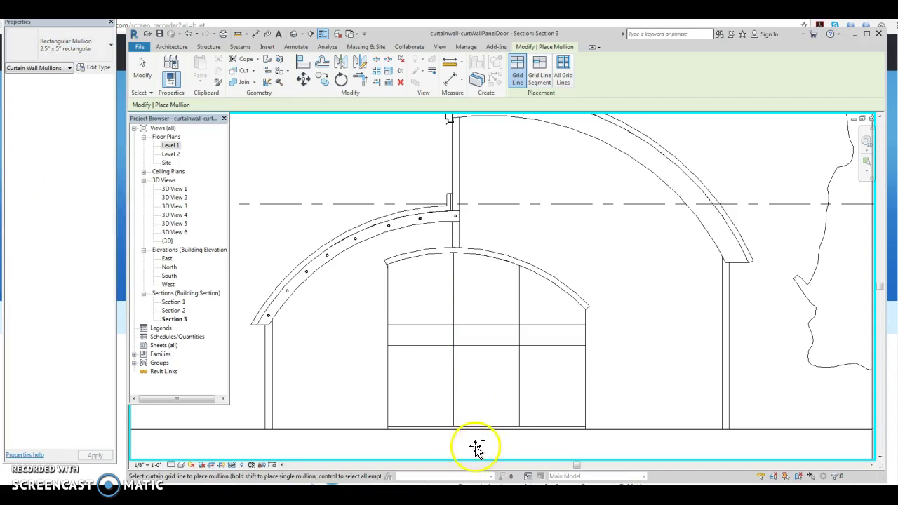
Step: Place 1.5" x 2.5" rectangular mullions on the upper horizontal grid line and the right vertical grid line
left_click(112, 47)
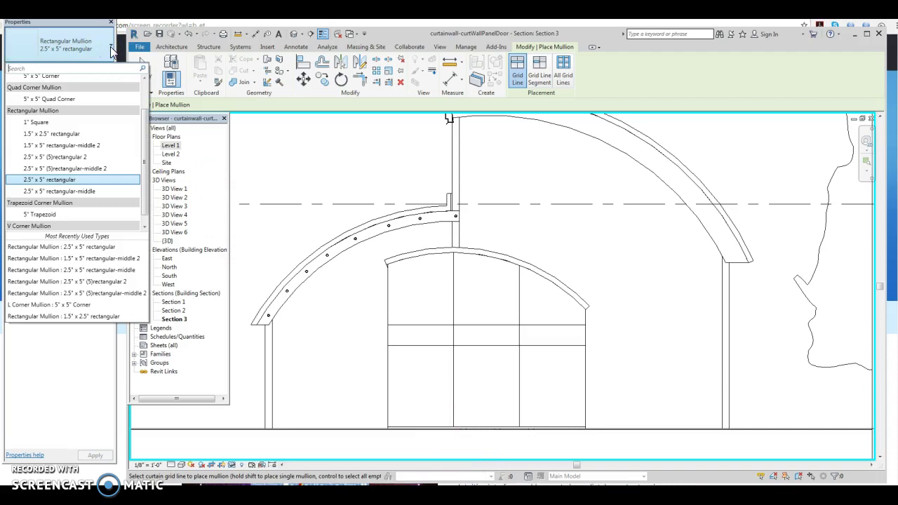
left_click(59, 134)
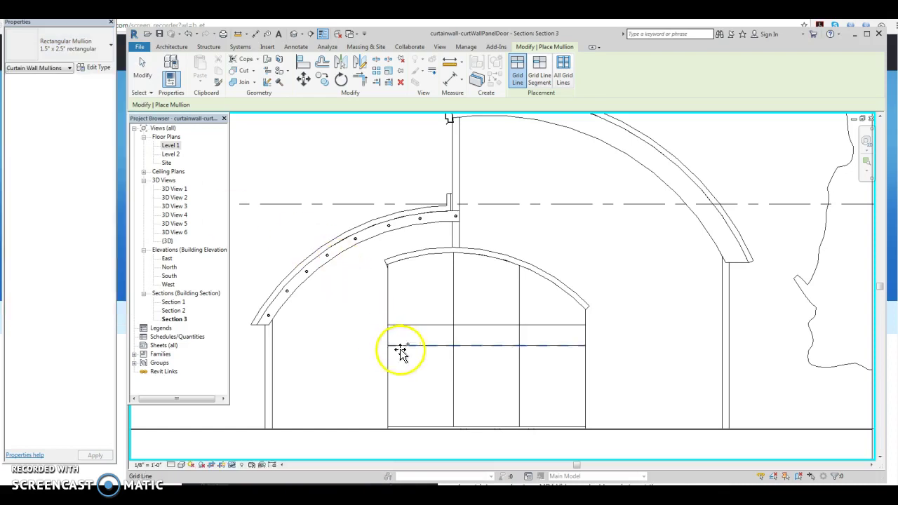
left_click(479, 324)
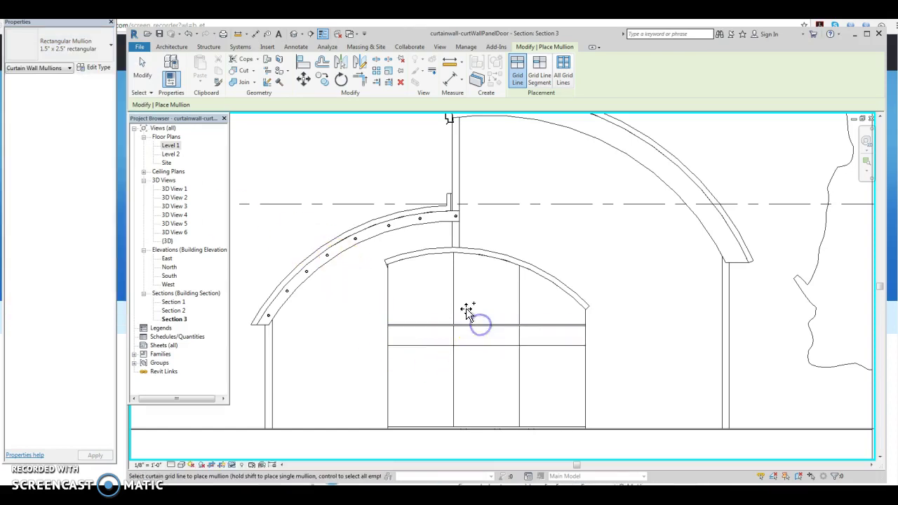
left_click(519, 303)
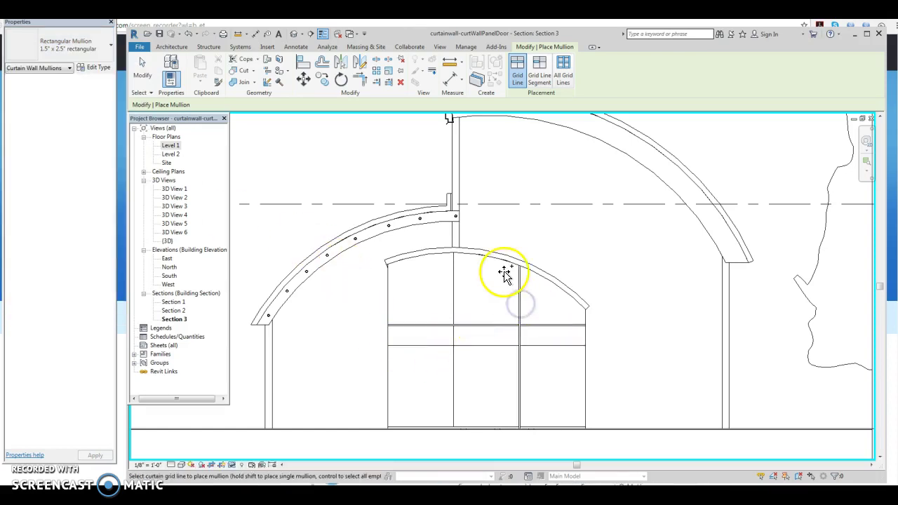
key("Escape")
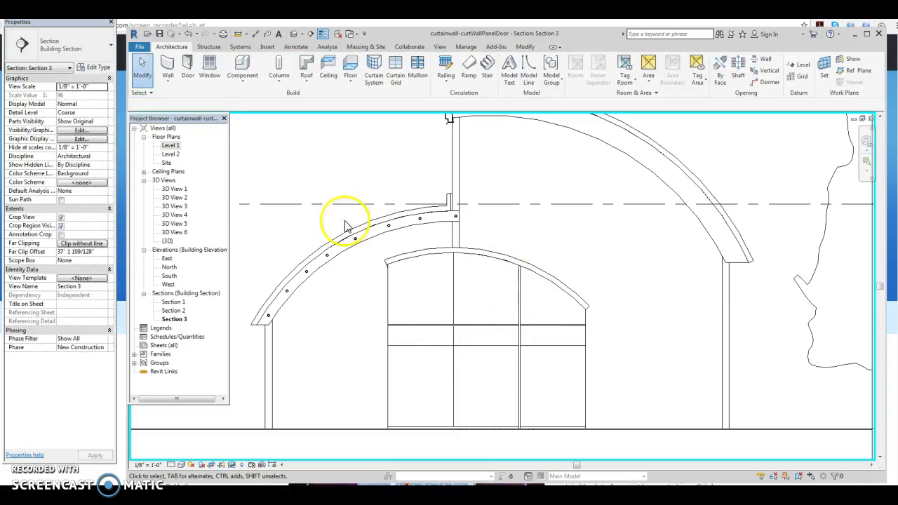
Step: Place 2.5" x 5" rectangular mullions on the left vertical grid line, the wall's left edge and the lower horizontal grid line
left_click(111, 46)
left_click(111, 47)
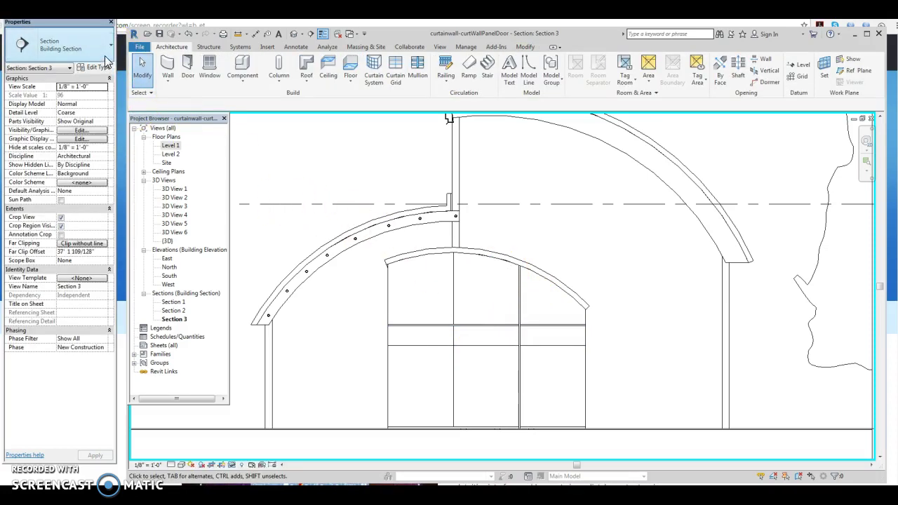
left_click(416, 65)
left_click(111, 48)
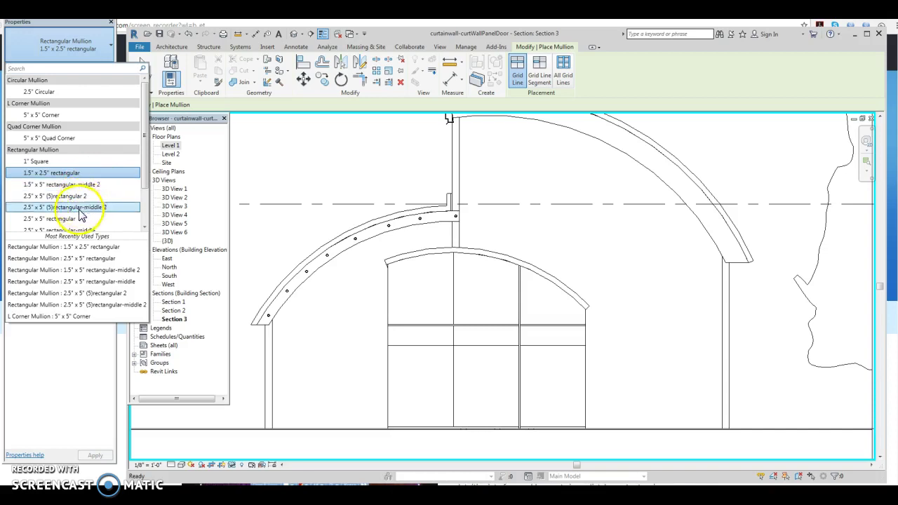
left_click(51, 218)
left_click(456, 286)
left_click(387, 286)
left_click(403, 346)
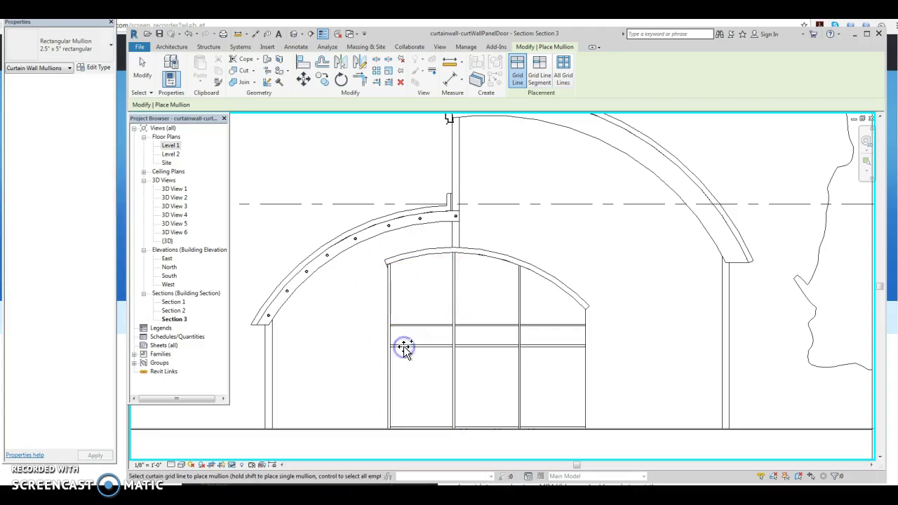
key("Escape")
Step: Delete the bottom mullion of the left bay to clear the door opening
scroll(412, 419, "up", 1)
scroll(412, 414, "up", 2)
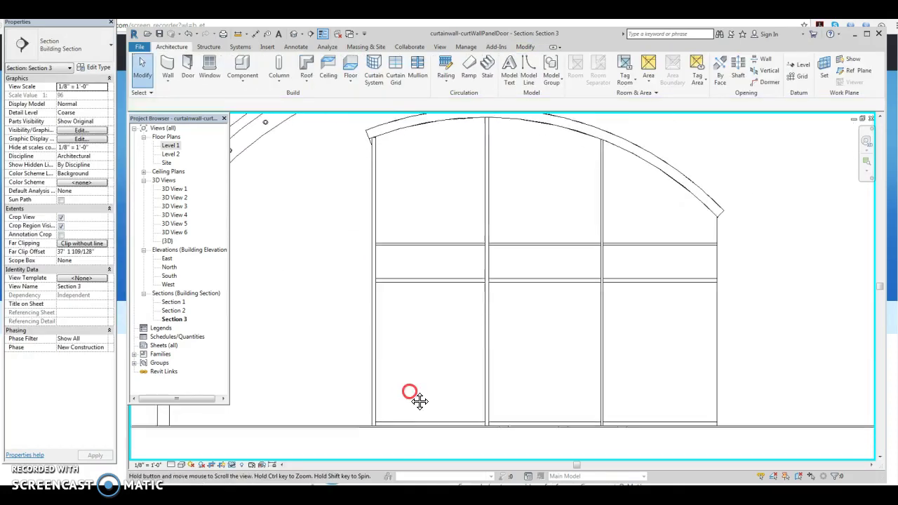
left_click(410, 401)
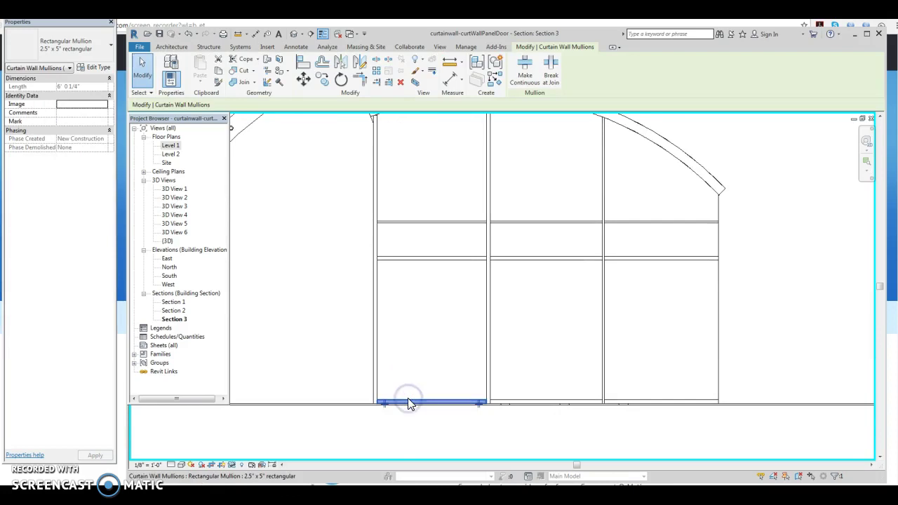
key("Escape")
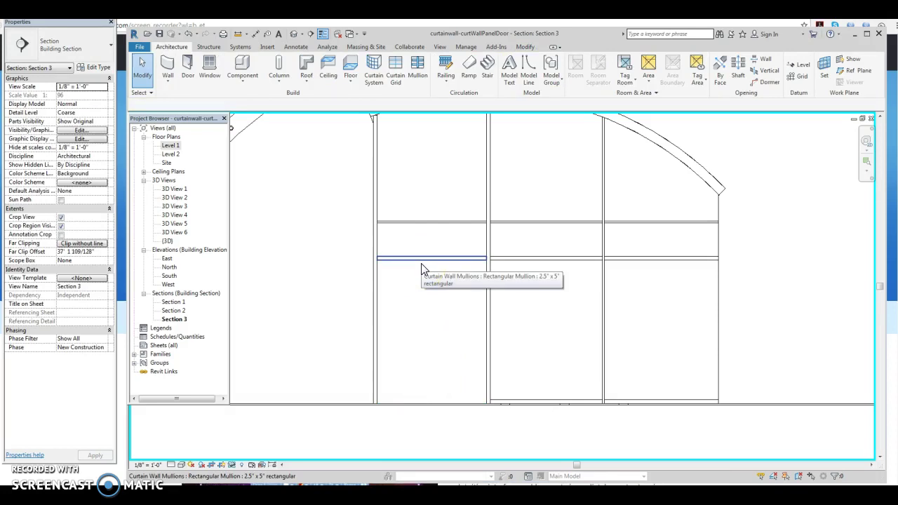
Step: Select the glazed panel at the base of the left bay and open its type properties
key("Tab")
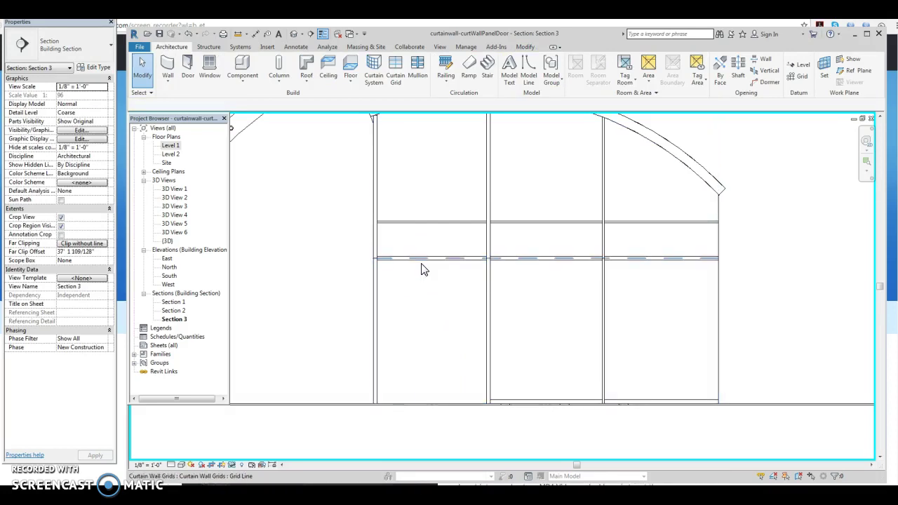
left_click(421, 264)
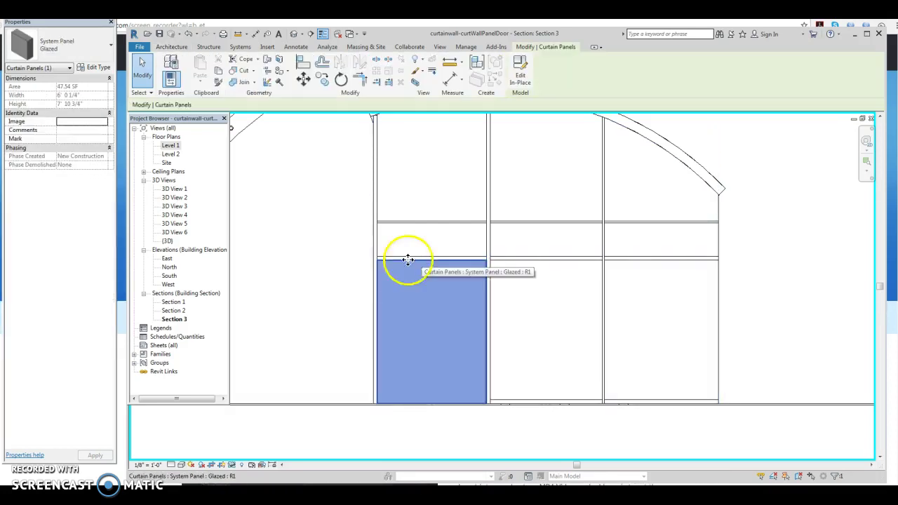
left_click(98, 84)
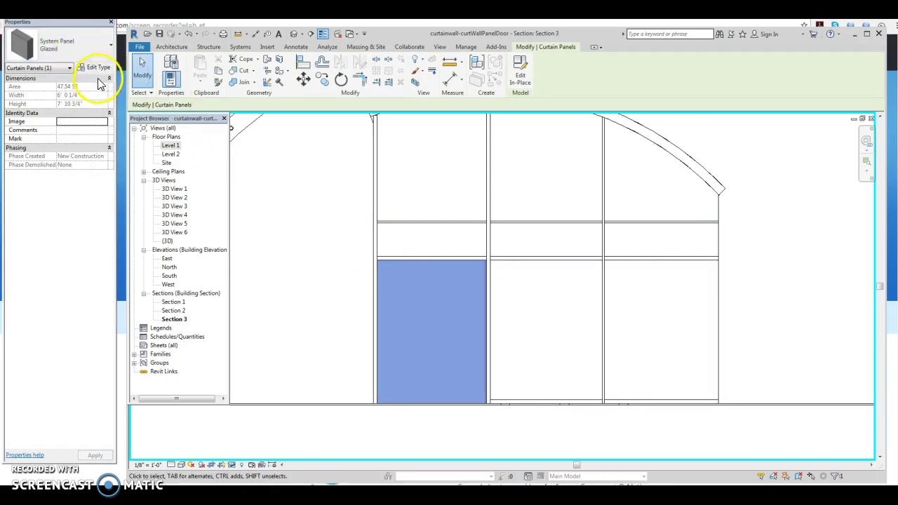
left_click(108, 52)
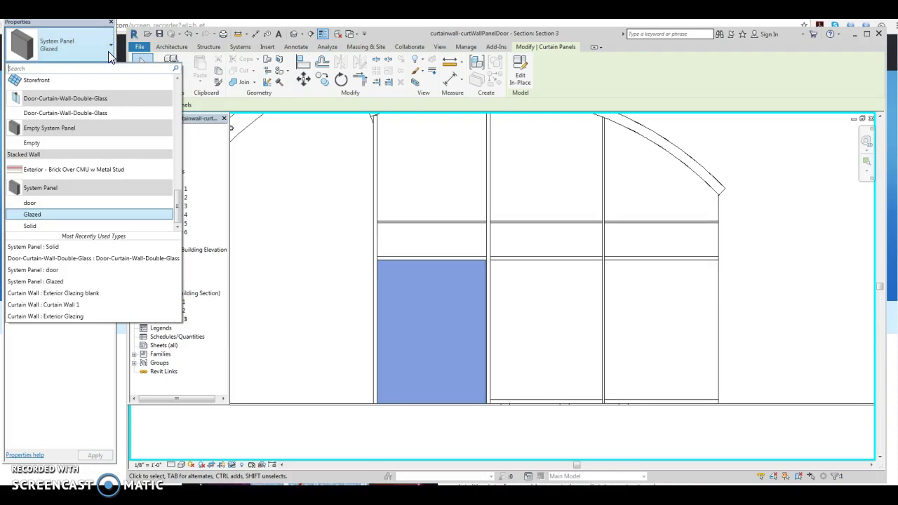
left_click(74, 105)
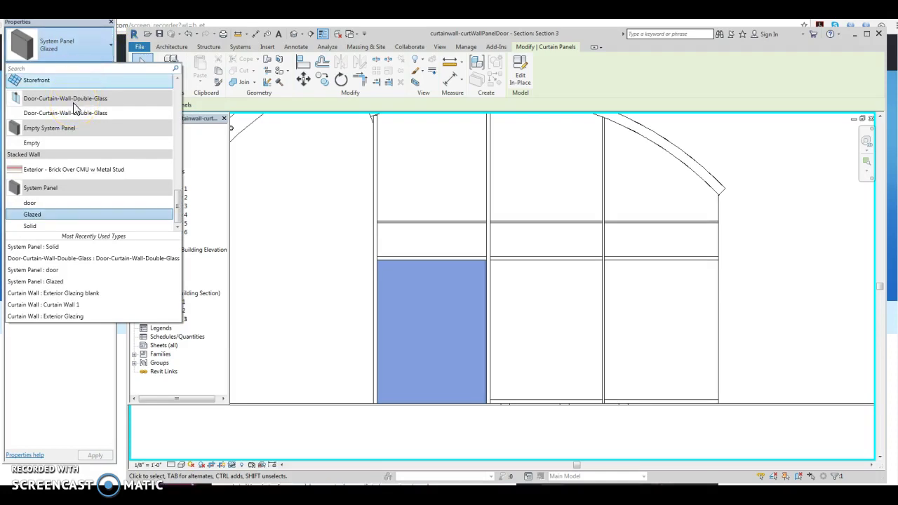
left_click(100, 66)
left_click(103, 68)
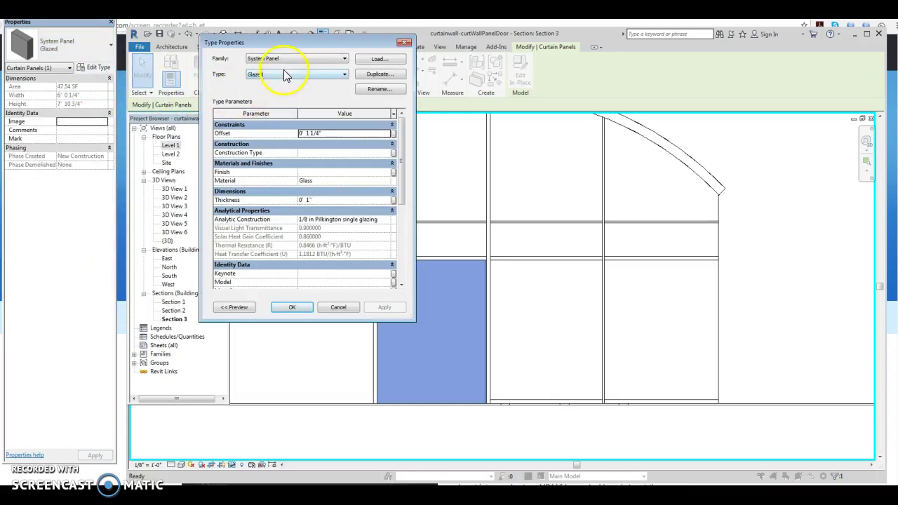
Step: Try the door type of the System Panel family for the selected panel
left_click(307, 75)
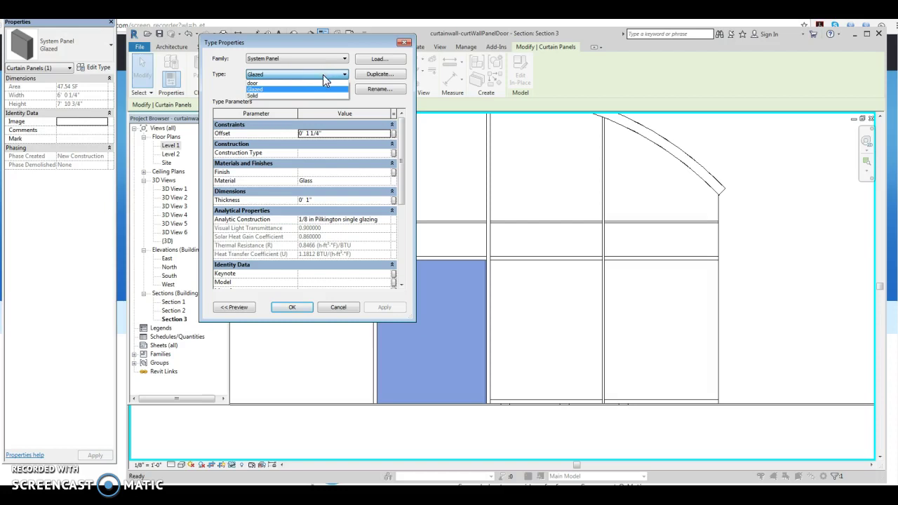
left_click(323, 74)
left_click(322, 74)
left_click(303, 84)
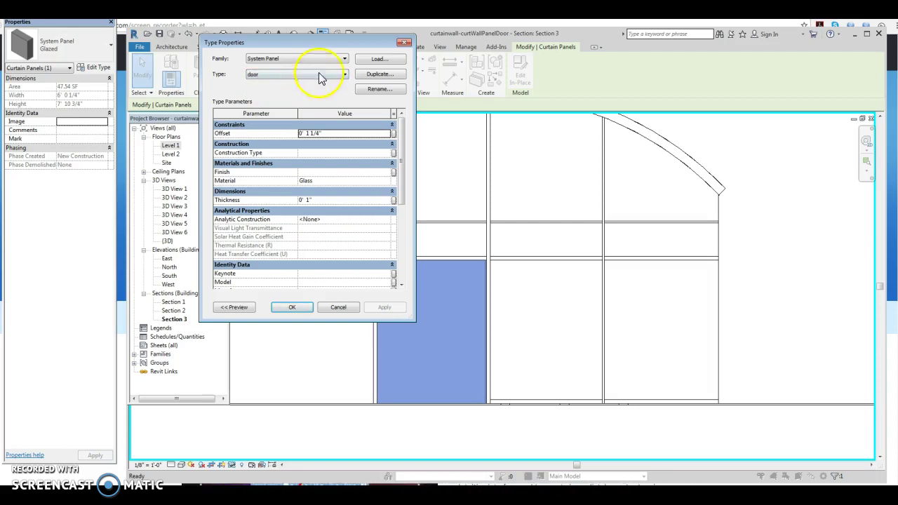
left_click(338, 63)
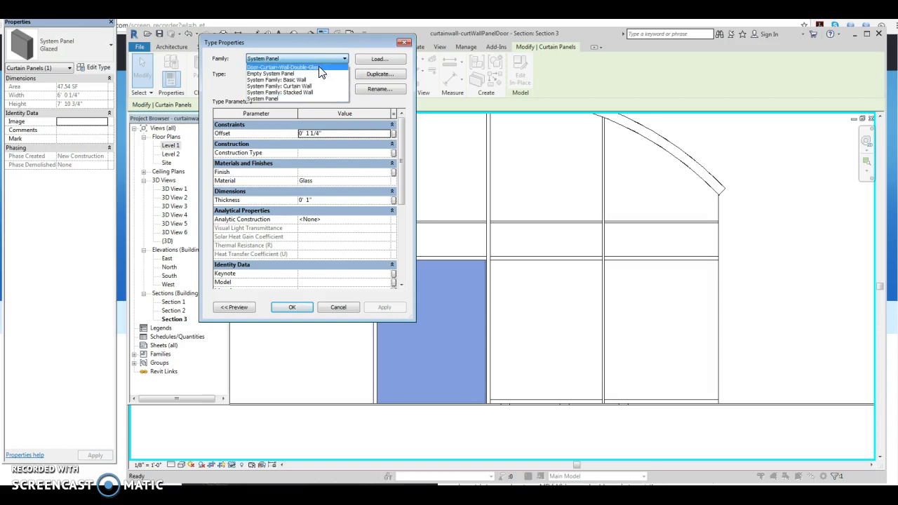
Step: Load the Door-Curtain-Wall-Double-Glass family from the Doors folder of the US Imperial library
left_click(374, 60)
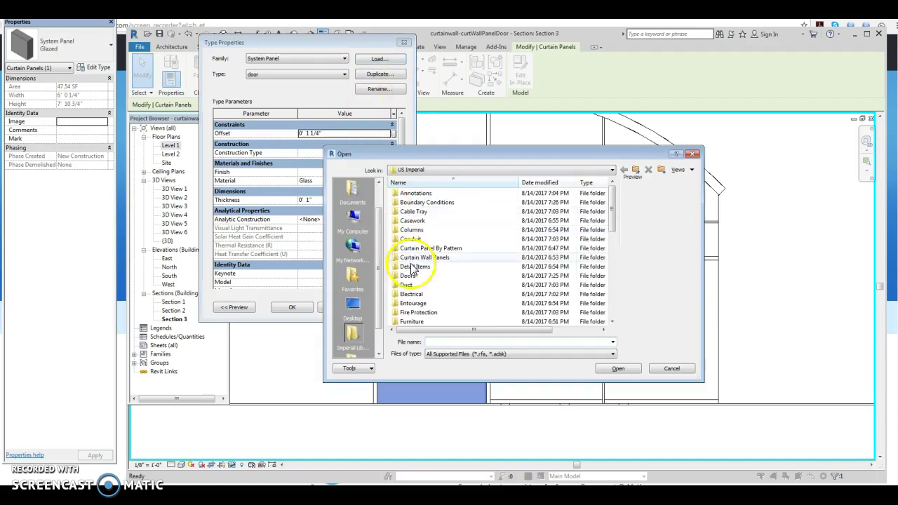
left_click(409, 277)
double_click(409, 277)
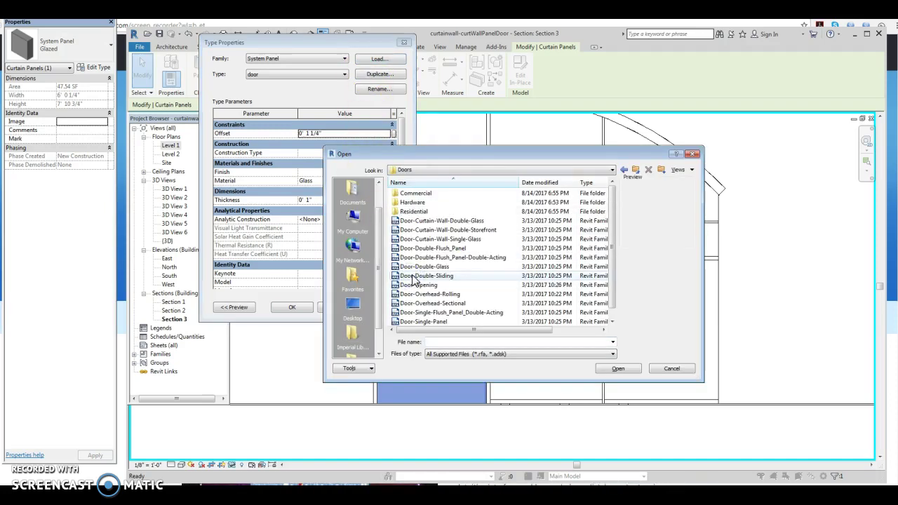
left_click(421, 220)
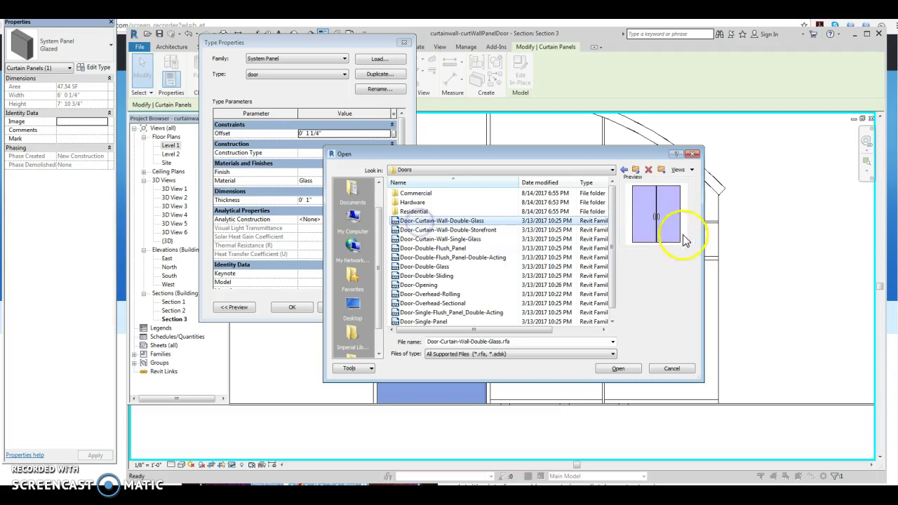
left_click(616, 368)
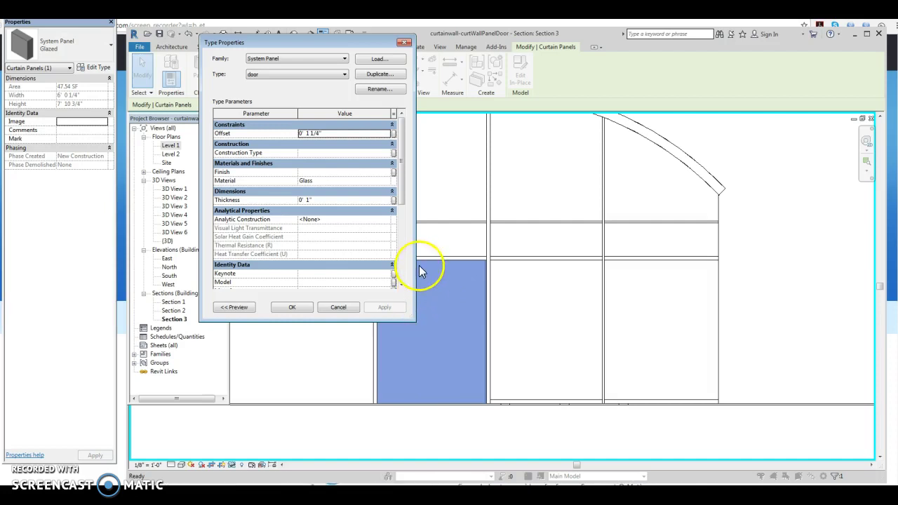
Step: Change the selected panel's family to Door-Curtain-Wall-Double-Glass and apply it
left_click(301, 60)
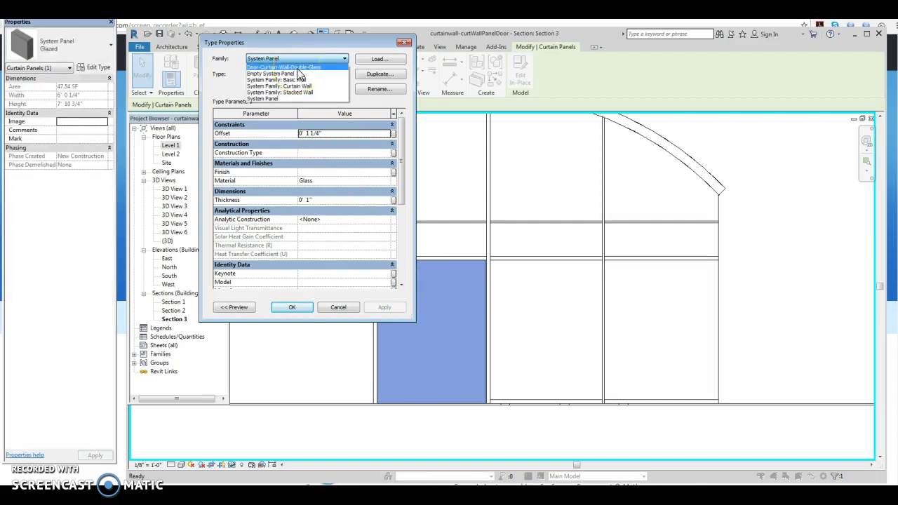
left_click(296, 67)
left_click(291, 307)
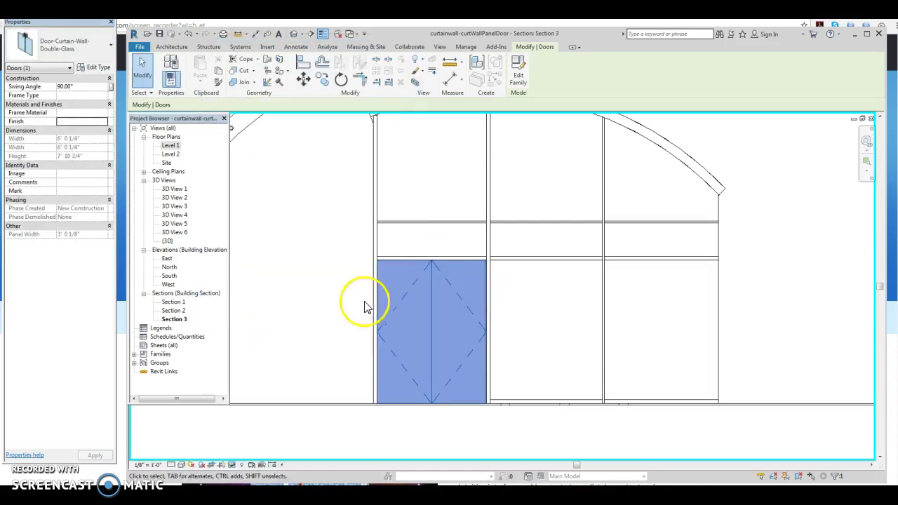
Step: Select the lower middle glazed panel beside the double door and choose the Solid type of the System Panel family in its type properties
left_click(502, 313)
scroll(519, 321, "down", 2)
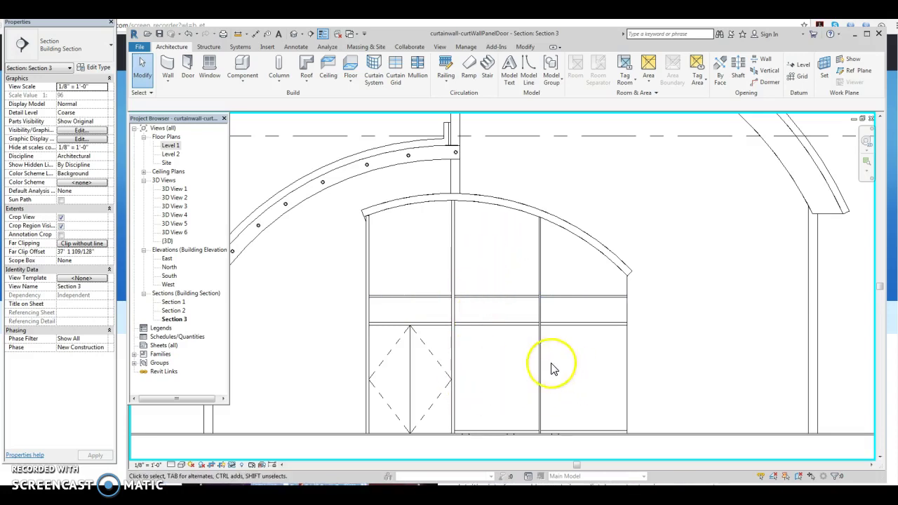
left_click(503, 327)
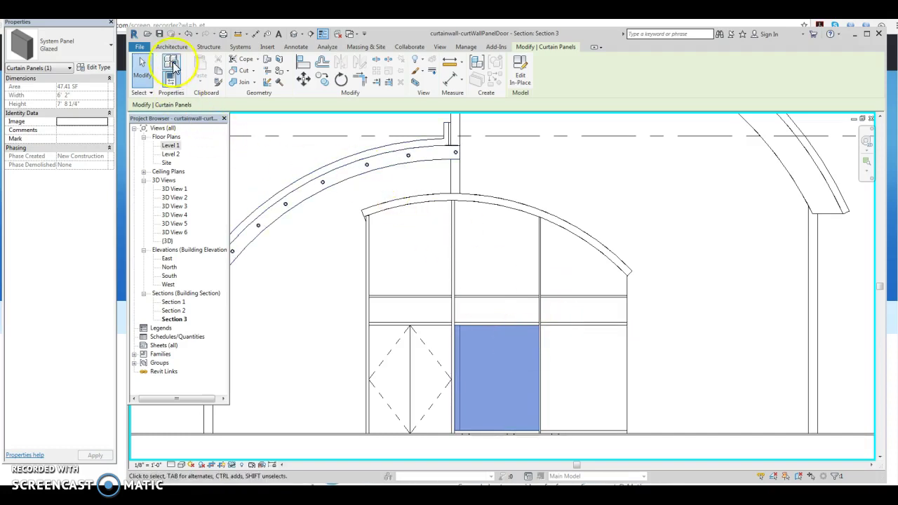
left_click(98, 67)
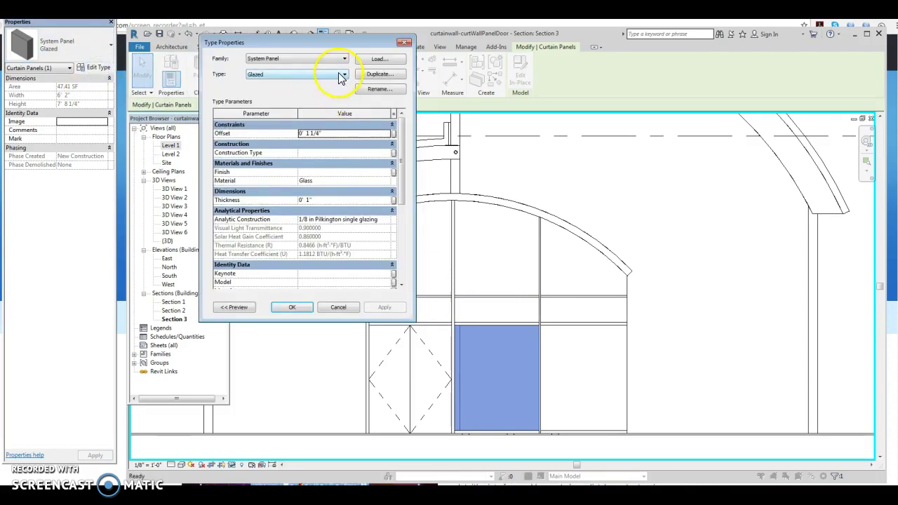
left_click(343, 74)
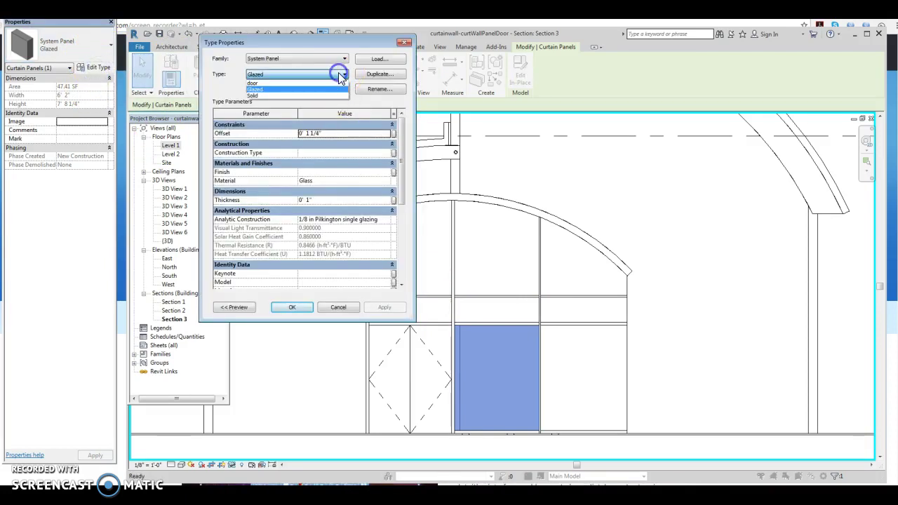
left_click(285, 97)
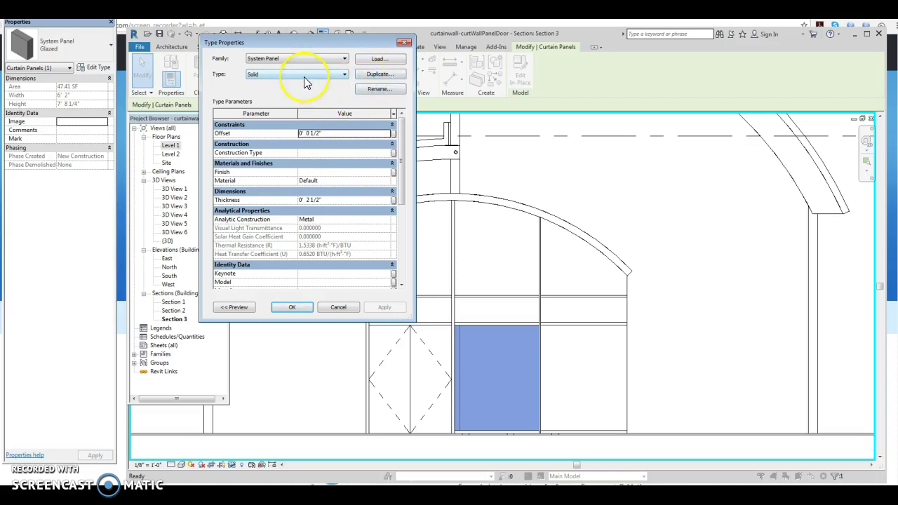
Step: Review the Analytic Construction options for the Solid panel type, keep Metal, and accept the type for the selected panel
left_click(321, 219)
left_click(385, 222)
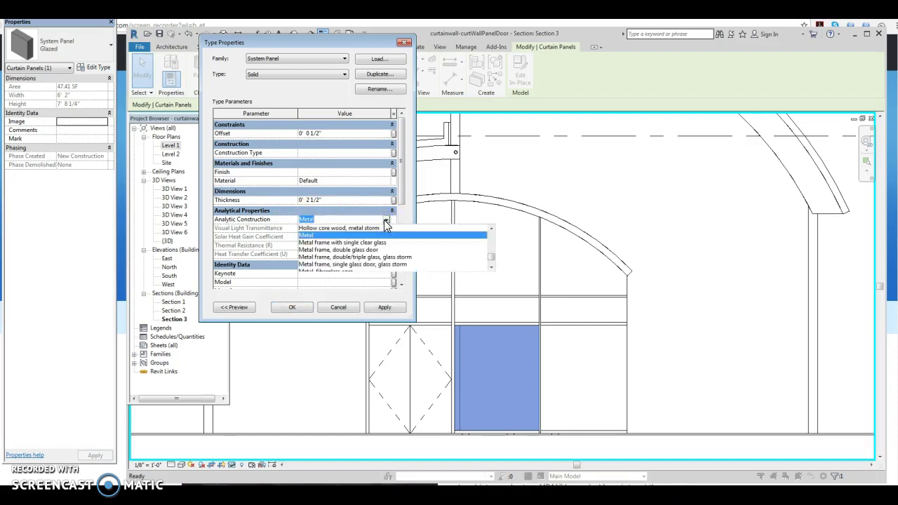
left_click(492, 258)
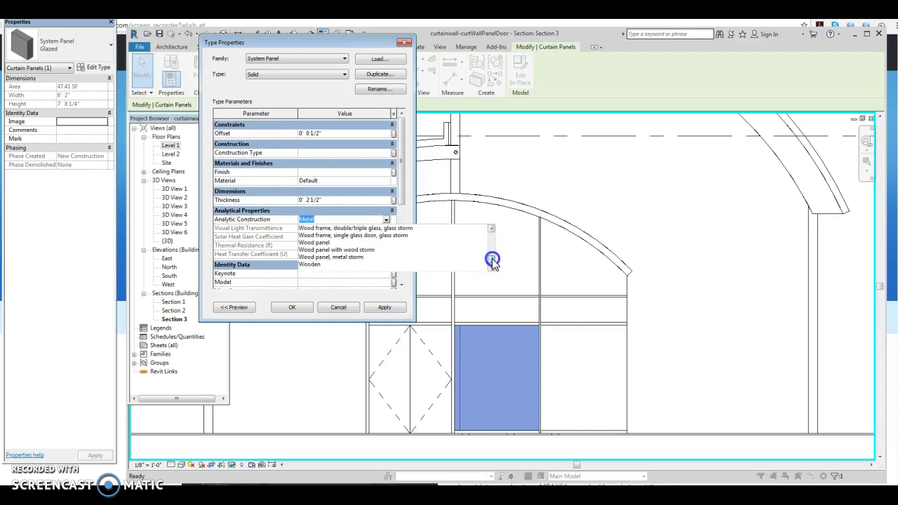
left_click_drag(492, 259, 492, 251)
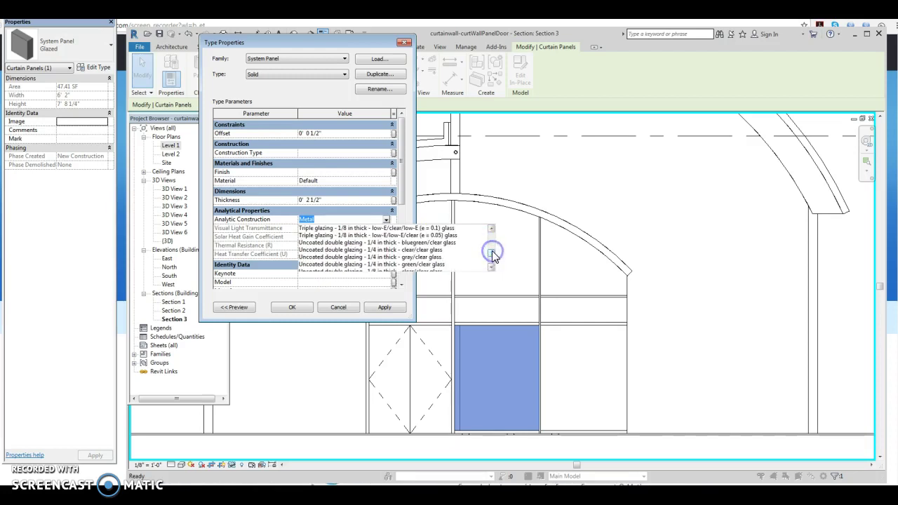
left_click(312, 218)
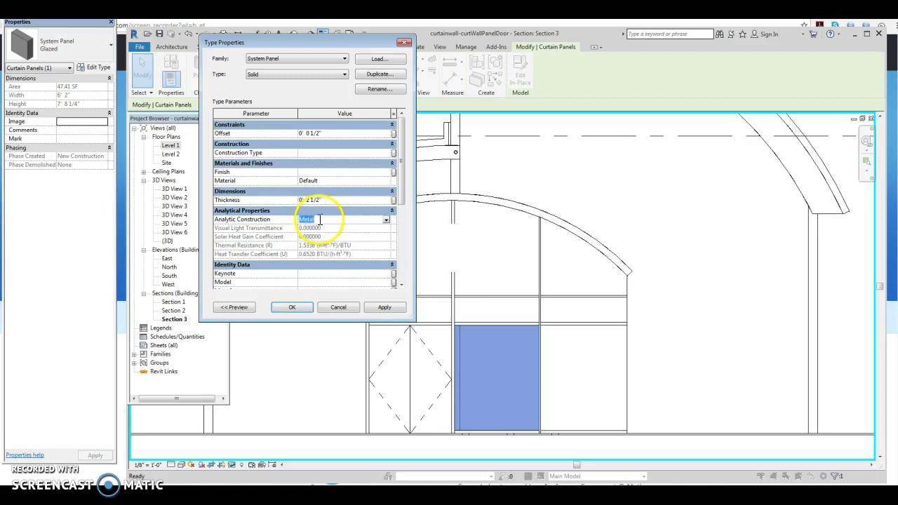
left_click(285, 309)
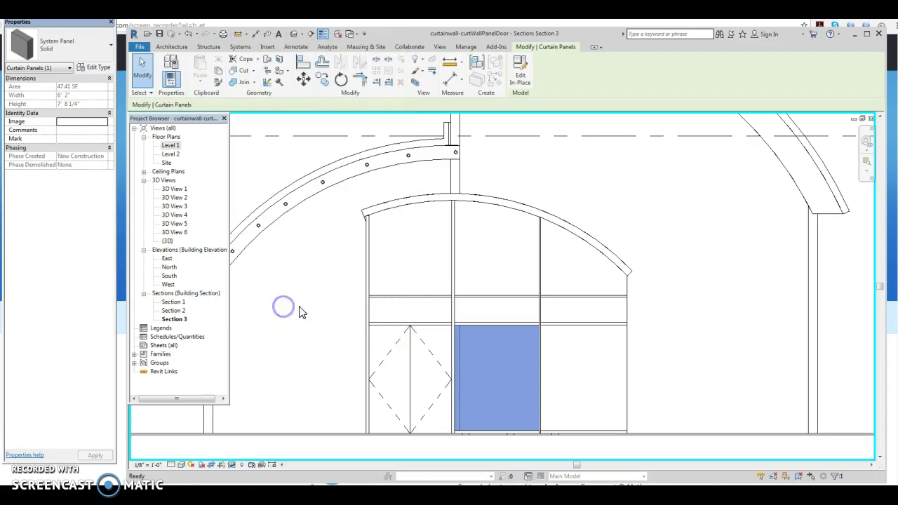
Step: Deselect the panel and display the section view in the Realistic visual style to check the panel materials
left_click(481, 307)
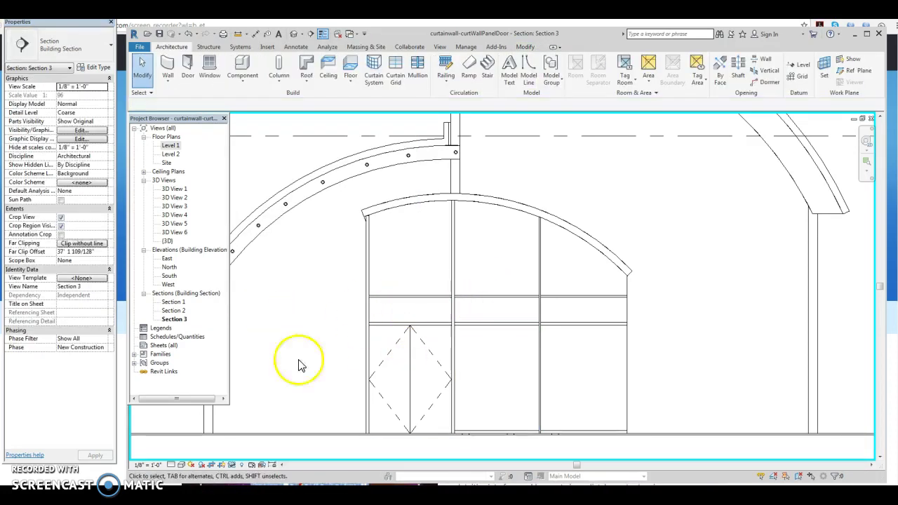
left_click(180, 466)
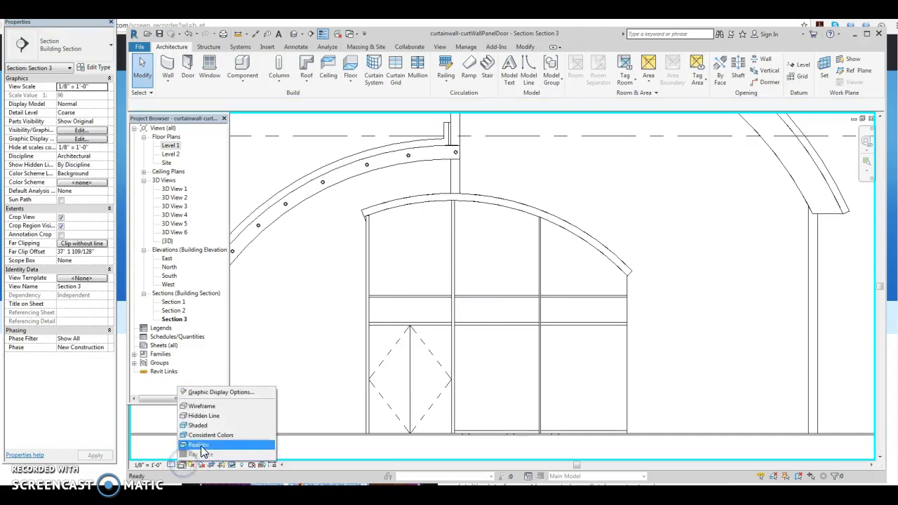
left_click(197, 445)
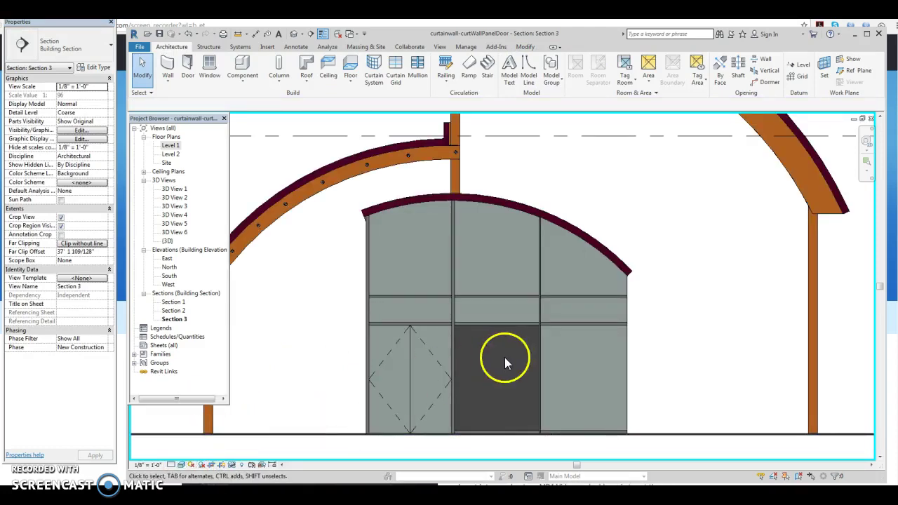
scroll(503, 359, "down", 2)
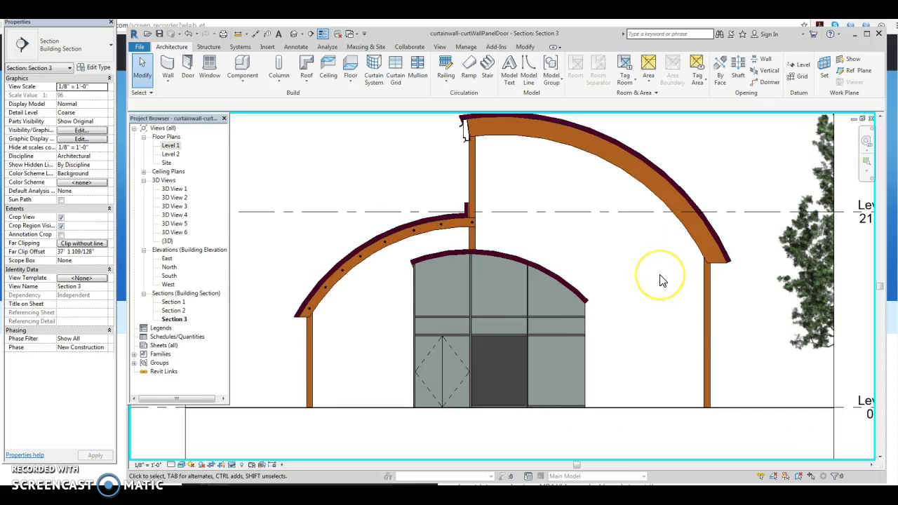